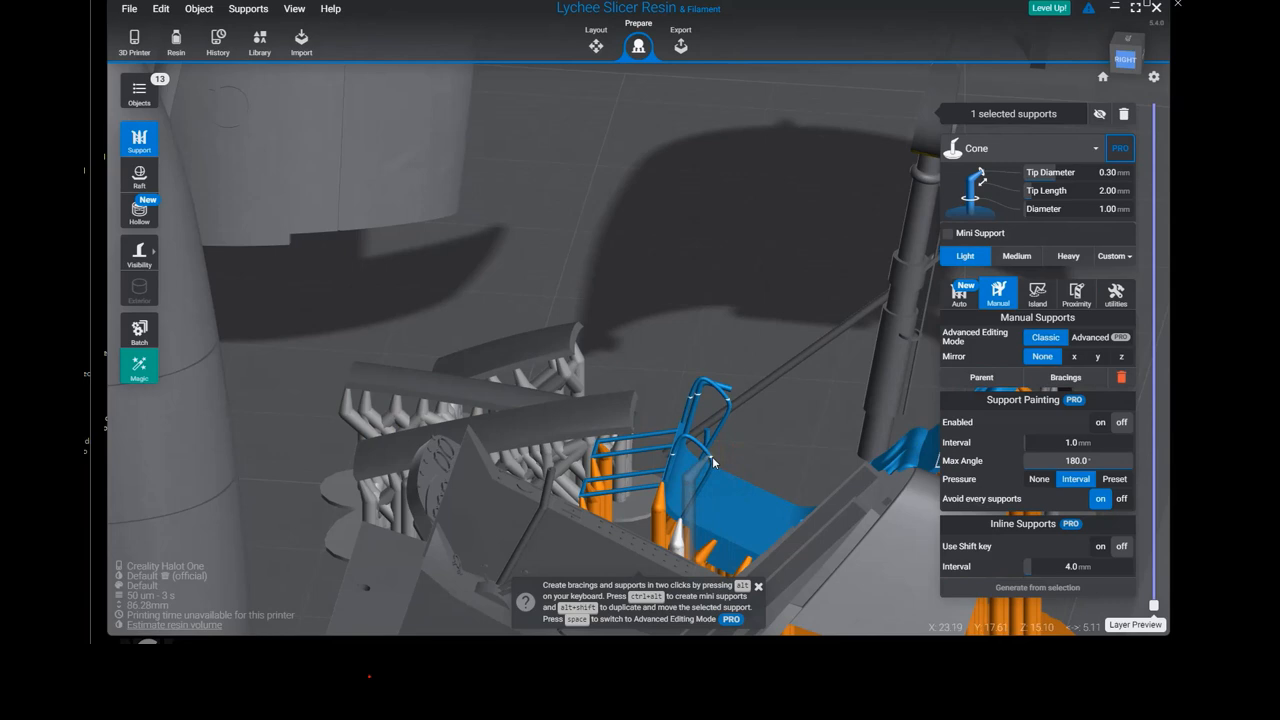
Add light cone supports beneath the thin wire loops at the end of the seat part.
click(712, 458)
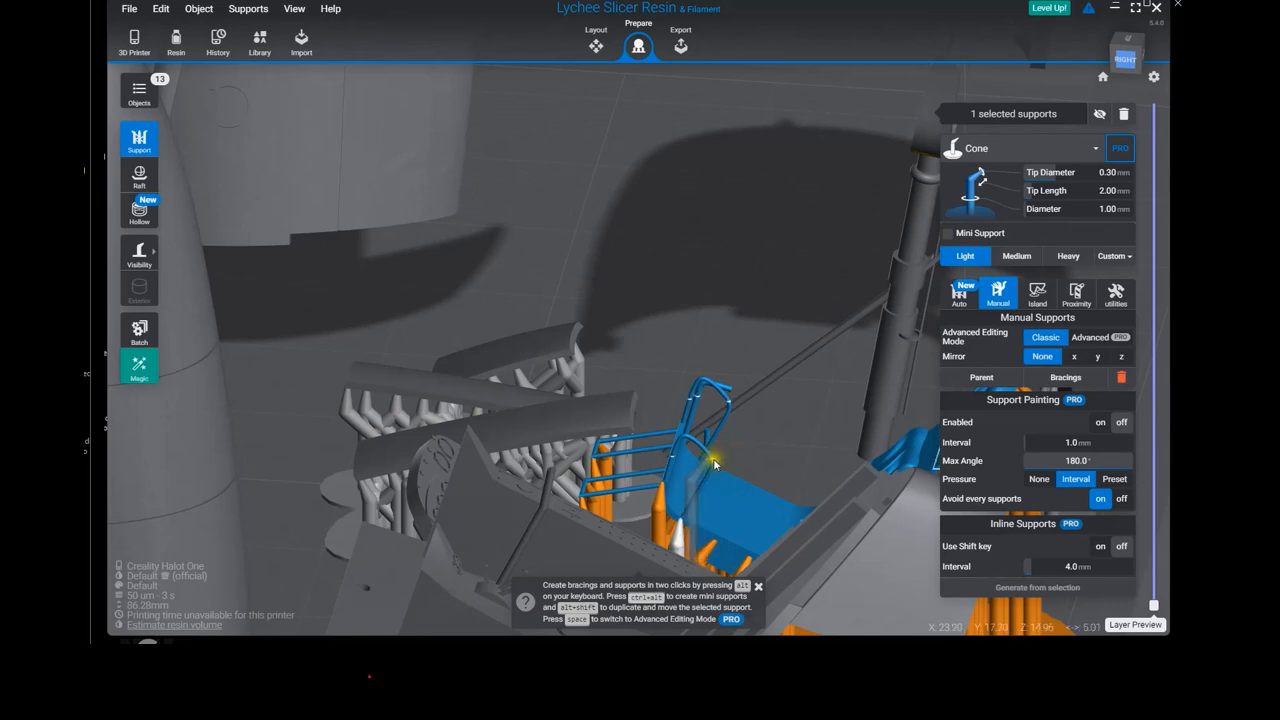
click(692, 489)
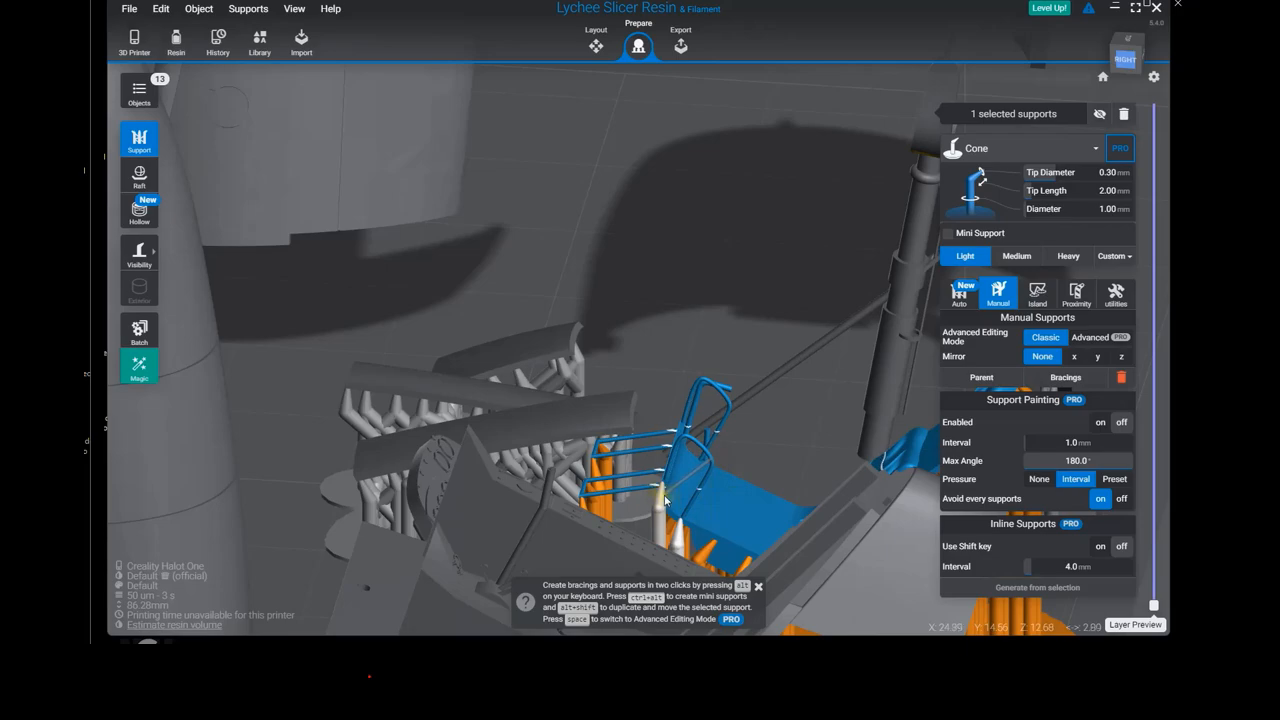
right_drag(752, 483, 717, 388)
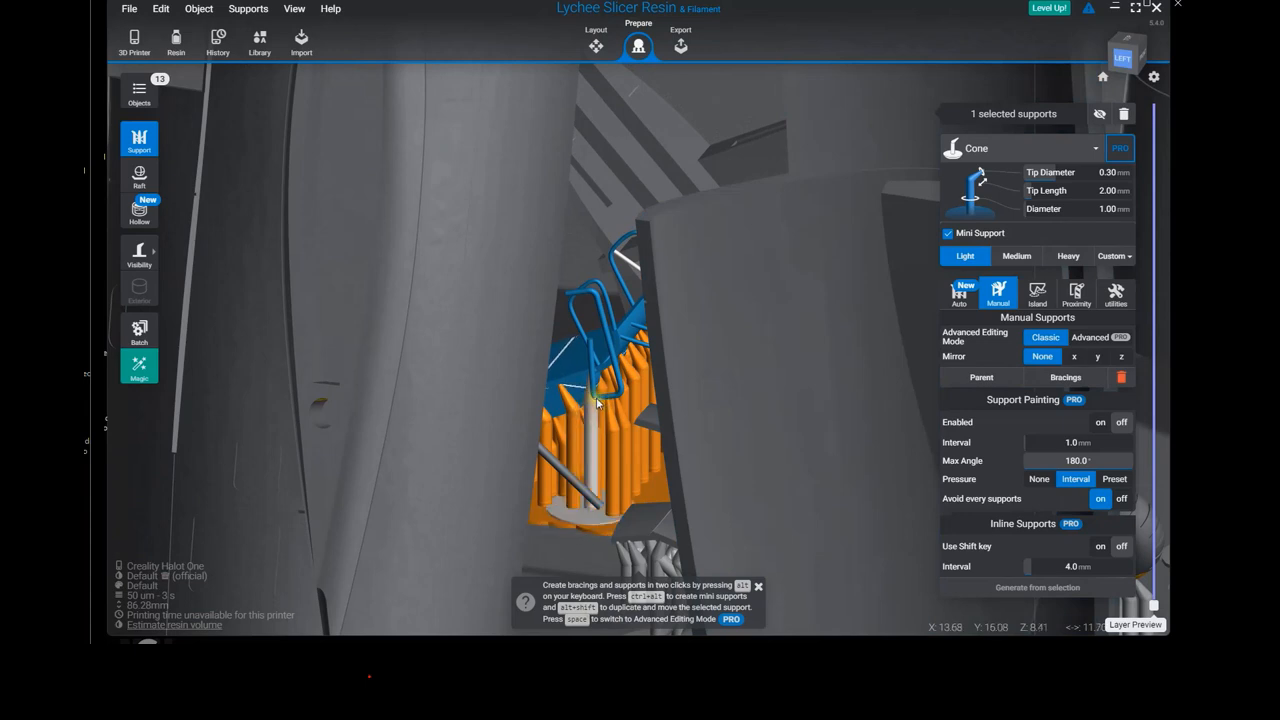
Add a light support under the wire loop's lower corner and a mini support running up to the loop's upper end.
click(598, 402)
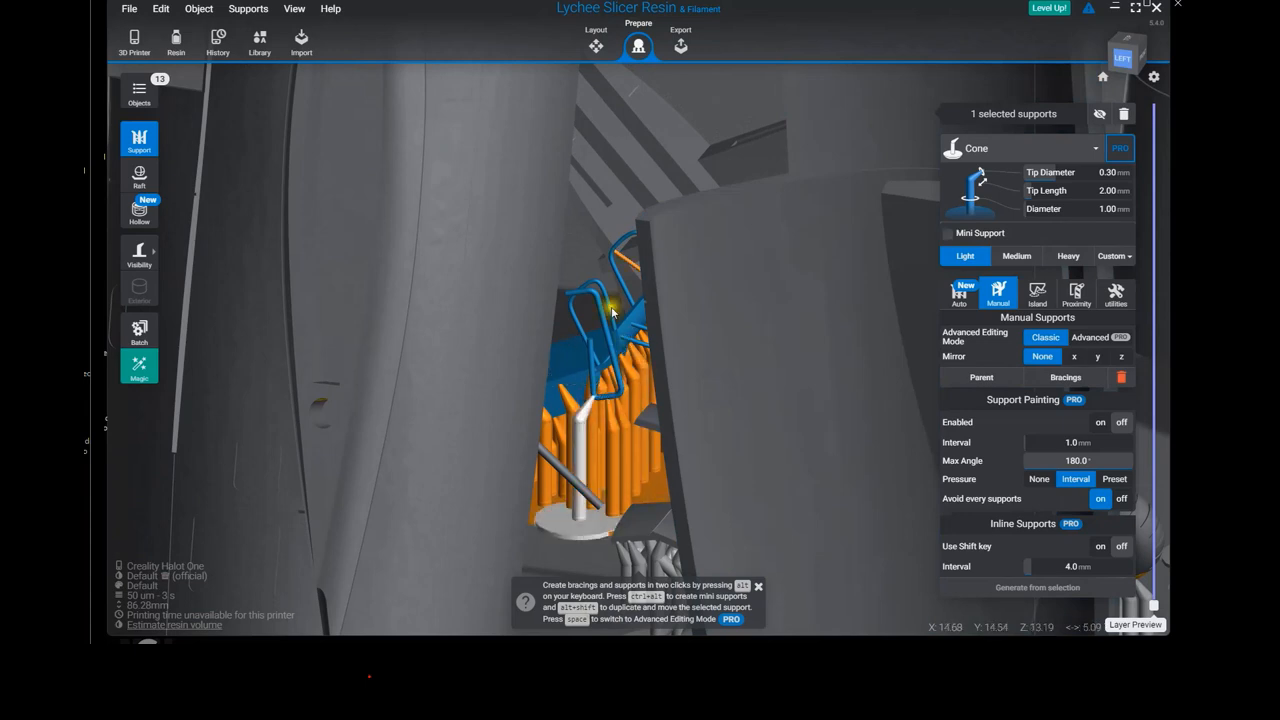
right_drag(595, 294, 588, 259)
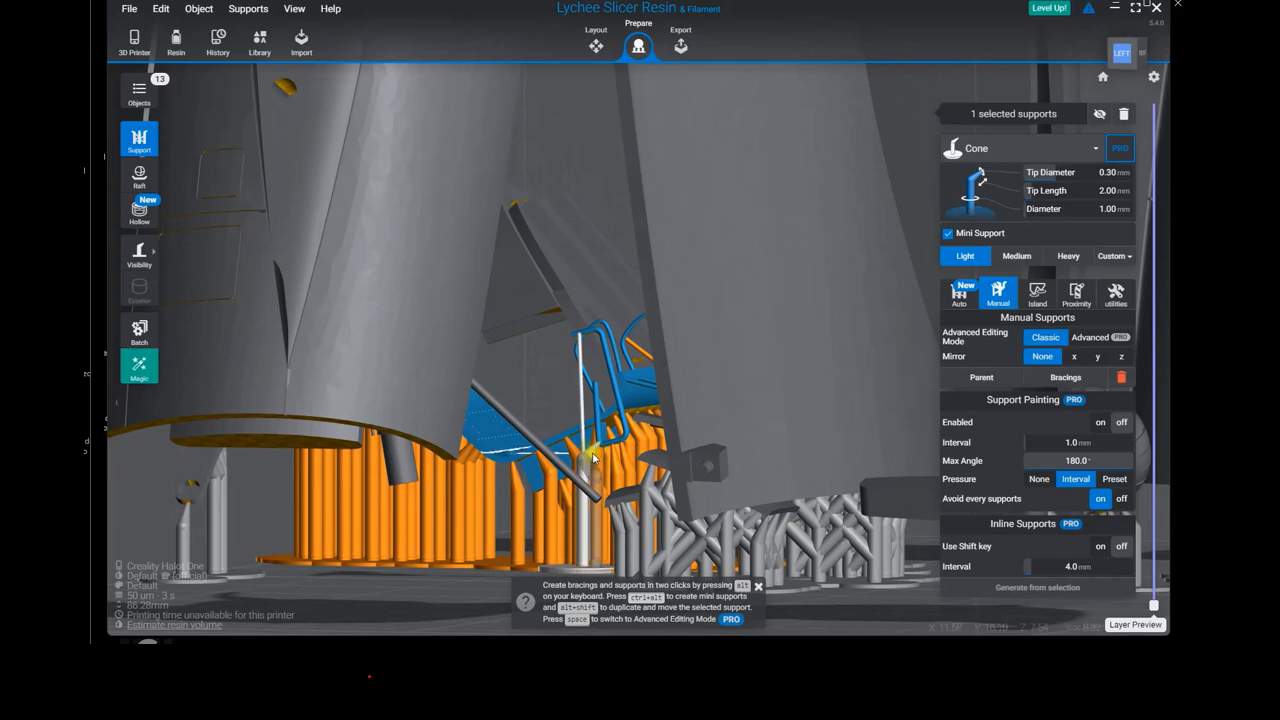
right_drag(592, 462, 777, 513)
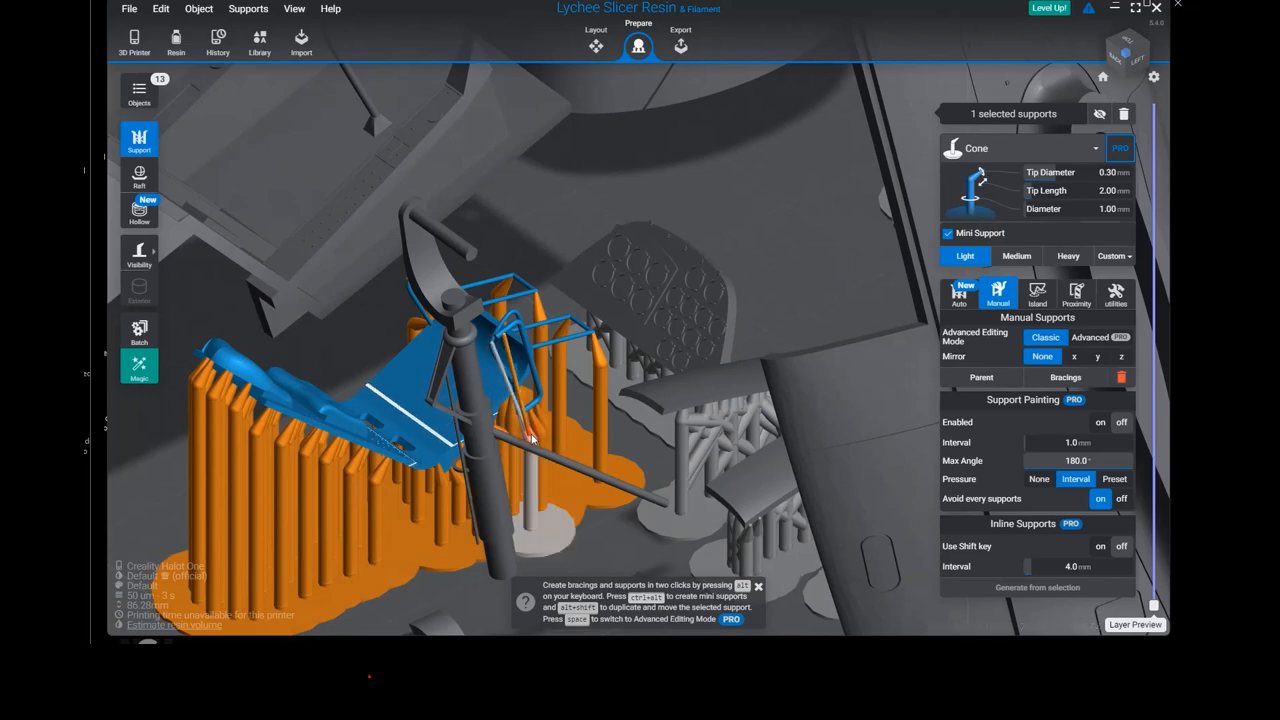
Add light supports on the seat part's underside, around and between the two slots.
right_drag(533, 440, 641, 222)
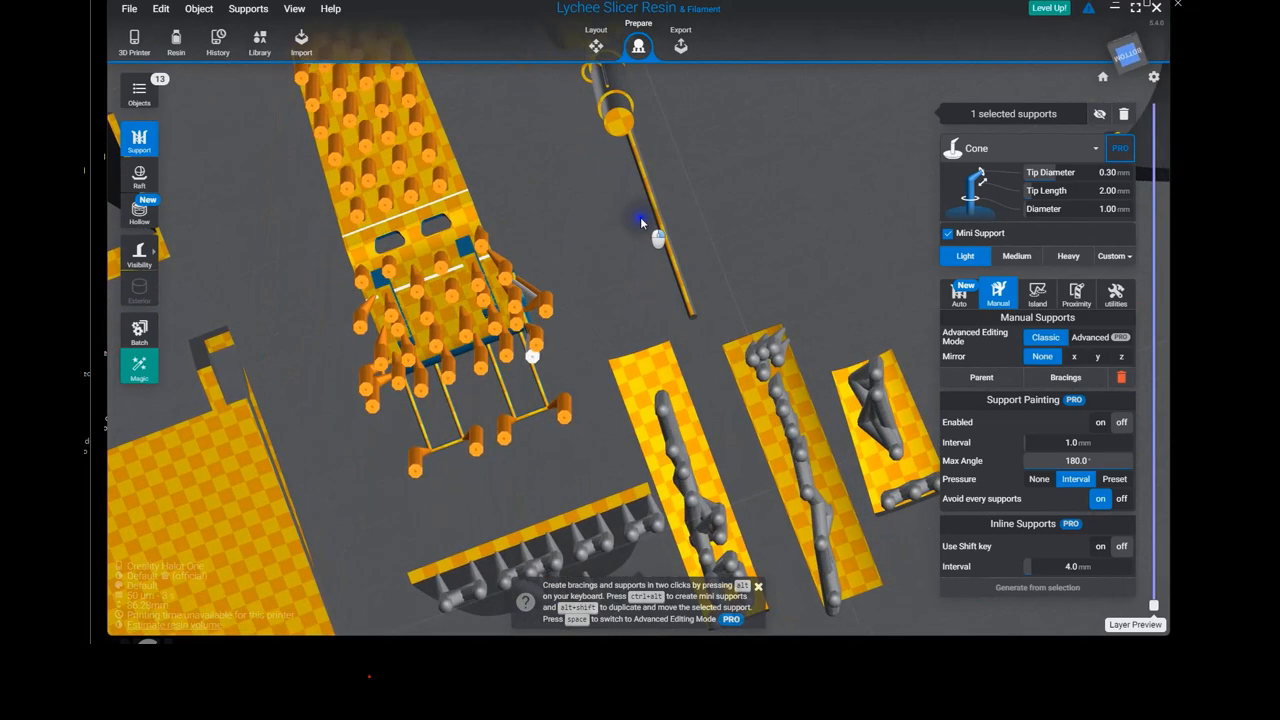
click(468, 216)
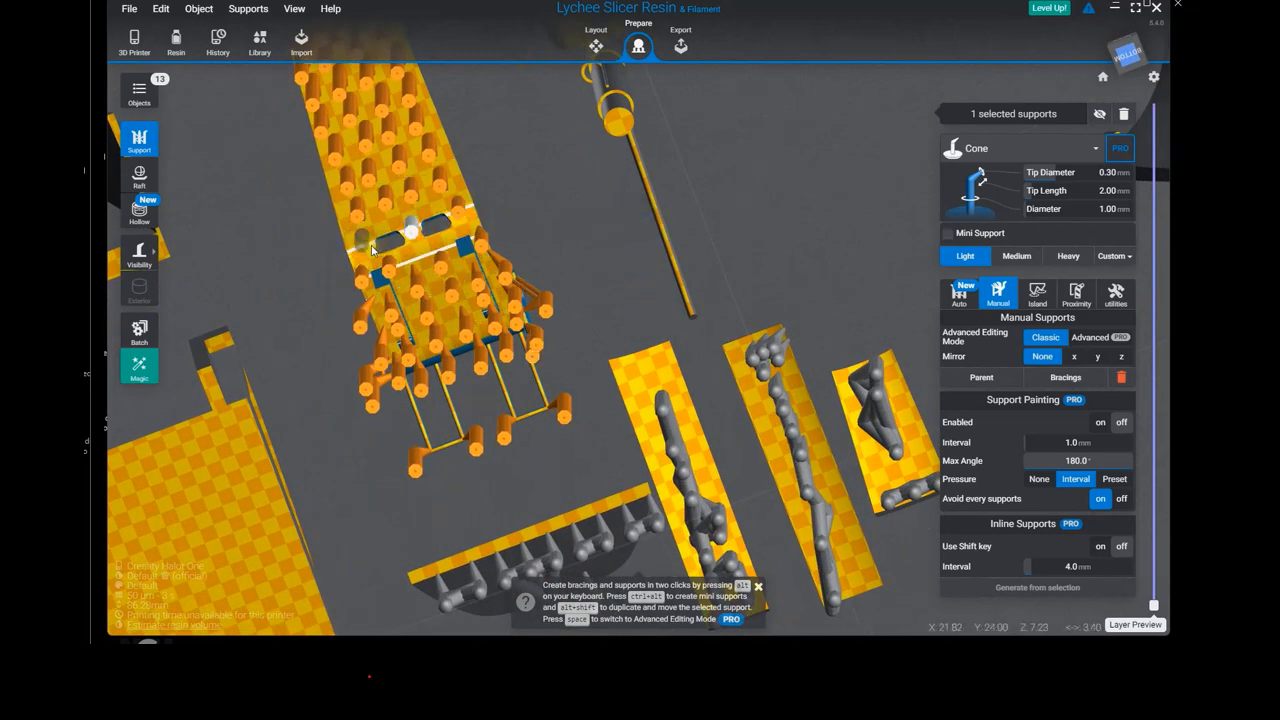
right_drag(498, 233, 617, 299)
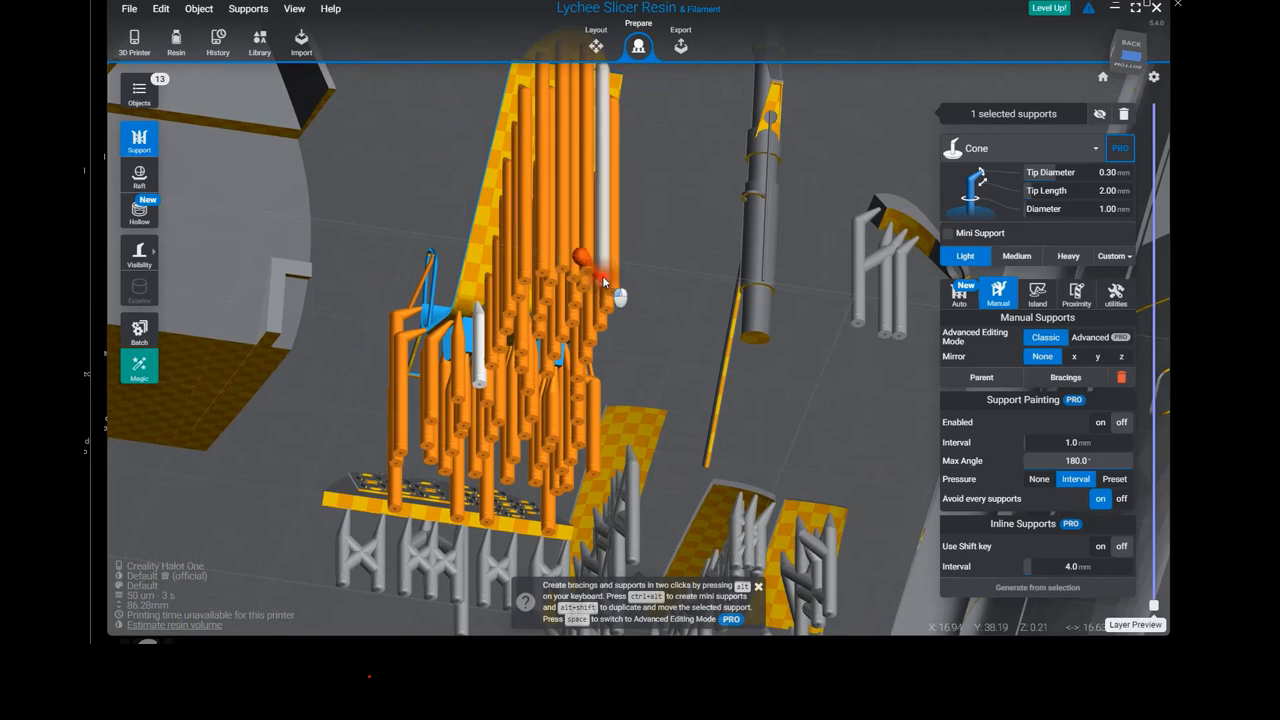
Select the group of tall supports under the seat part and generate bracings between them.
scroll(645, 312, down, 4)
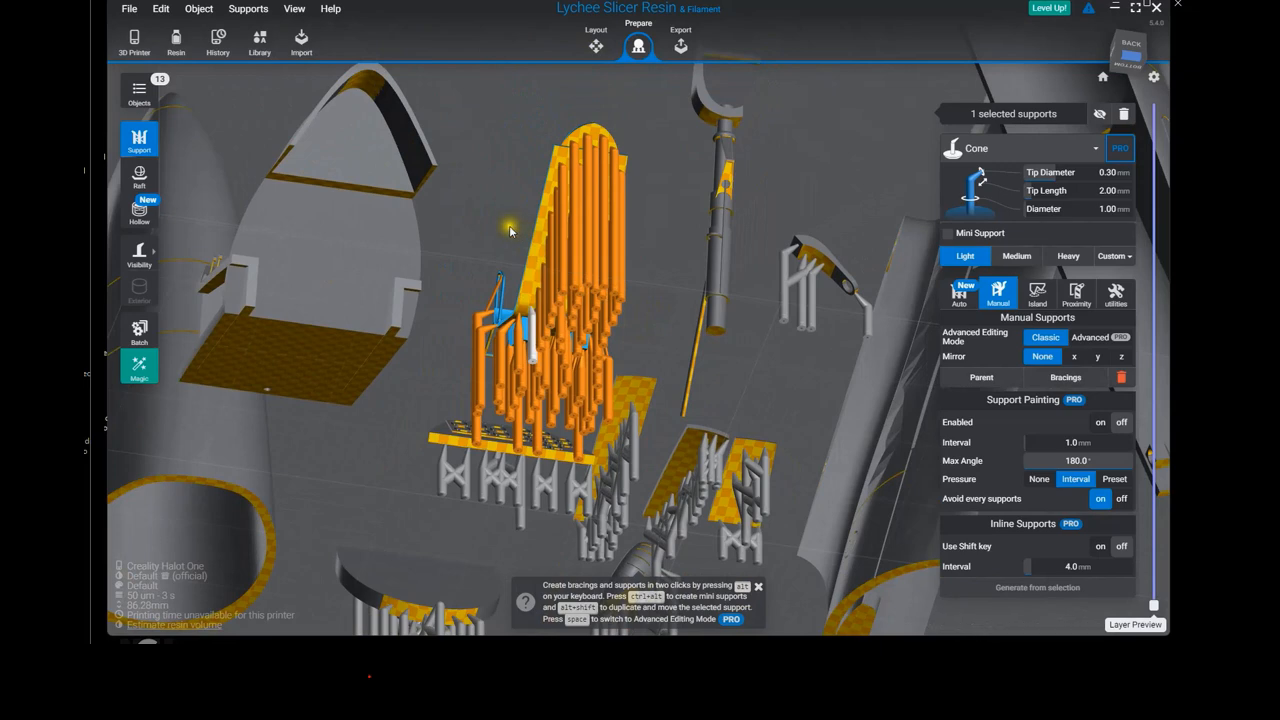
drag(536, 245, 695, 327)
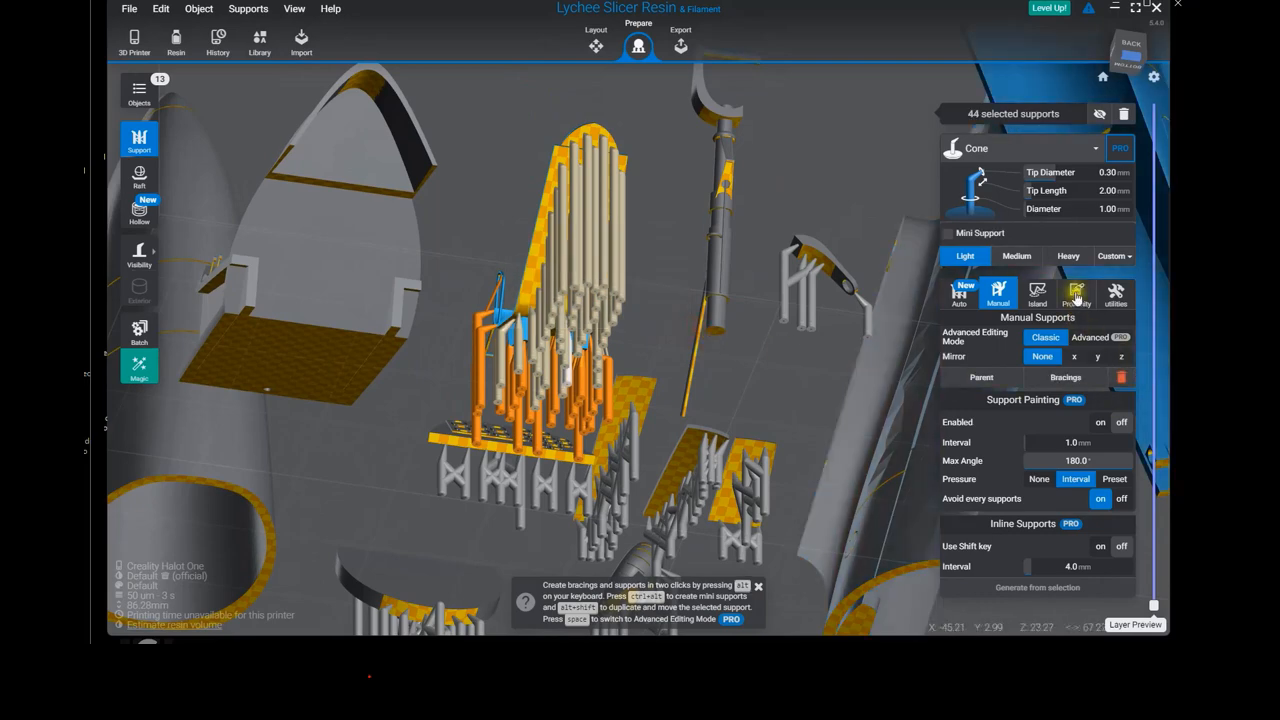
click(1066, 377)
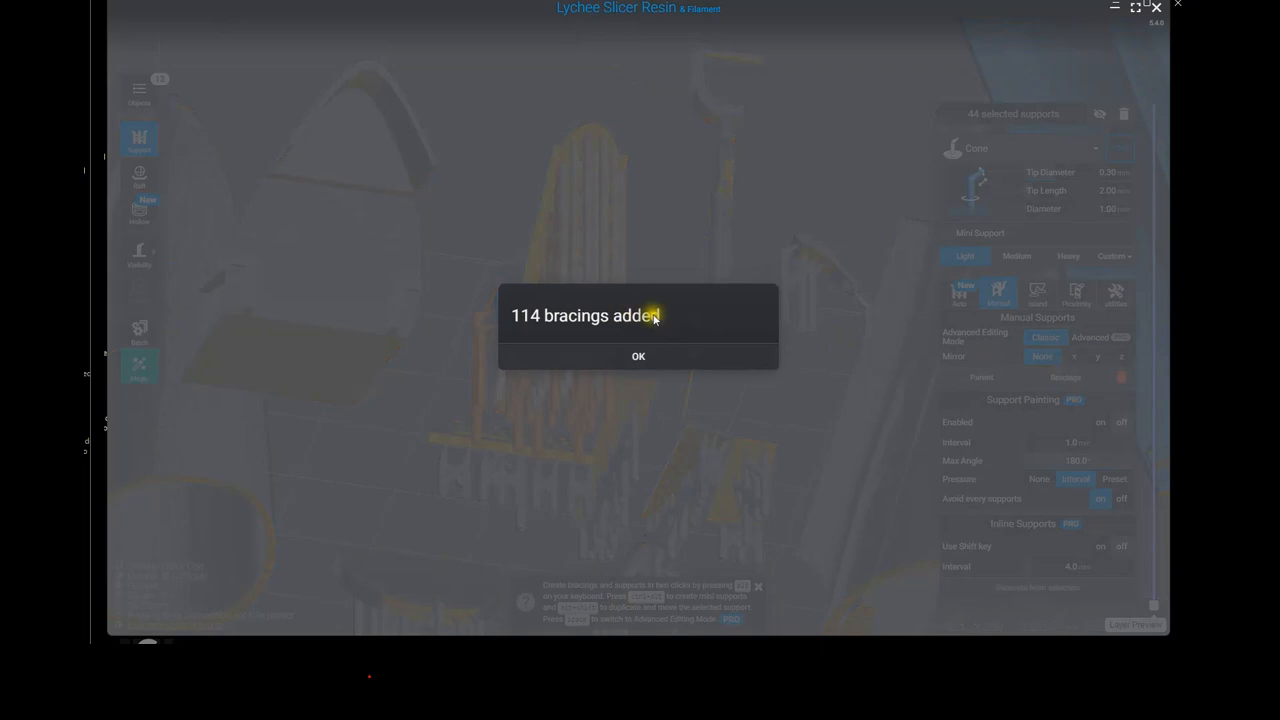
click(648, 357)
right_drag(648, 357, 453, 402)
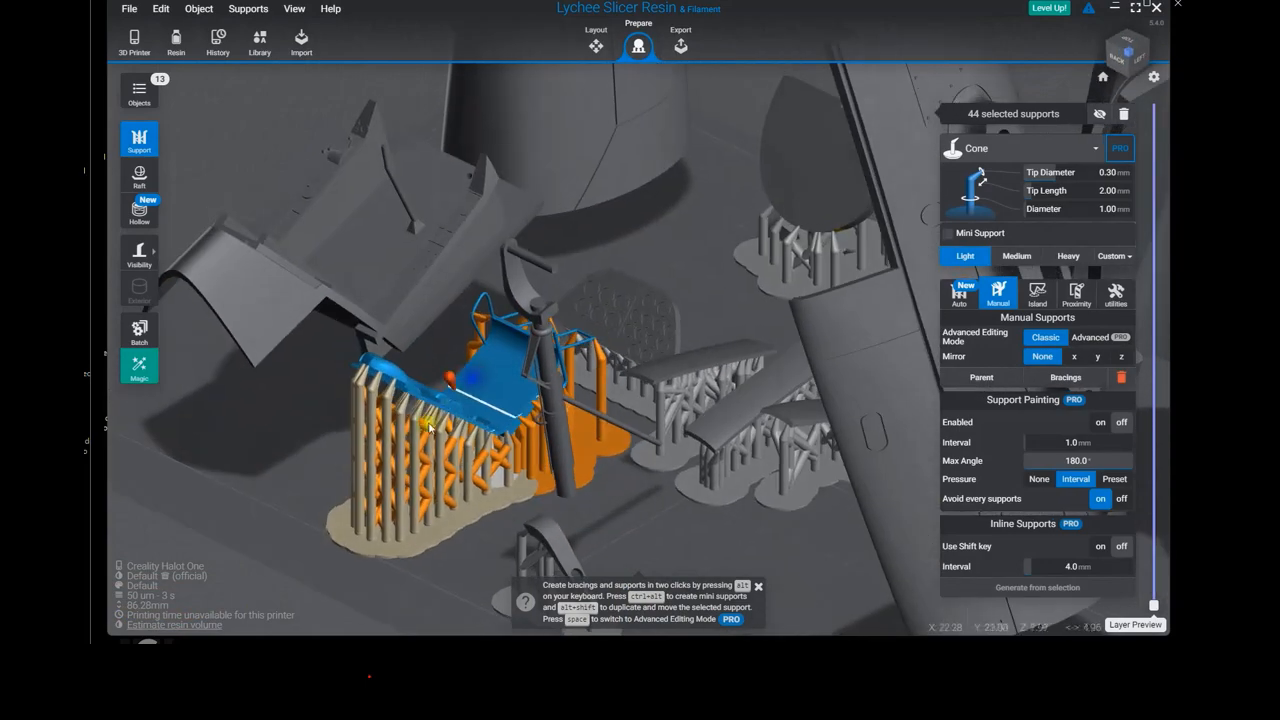
Select the large cockpit floor part and generate bracings between the supports under its arched end.
right_drag(490, 456, 613, 178)
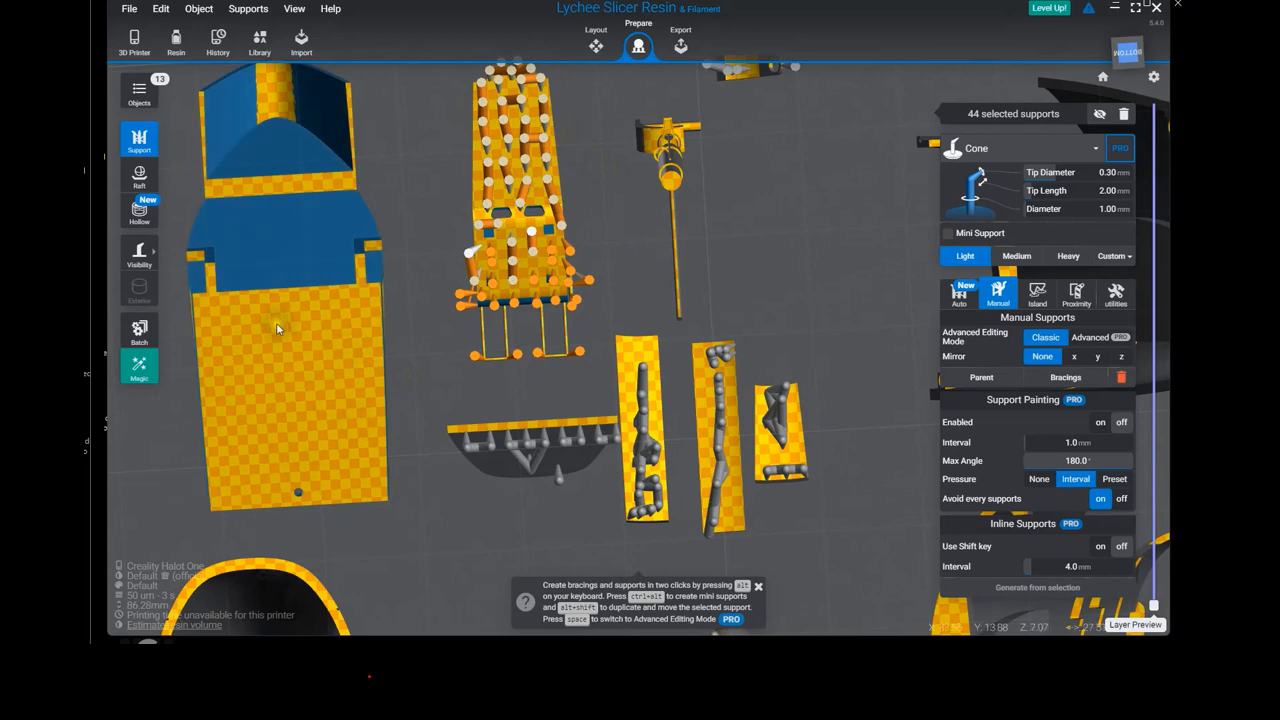
right_drag(306, 332, 330, 268)
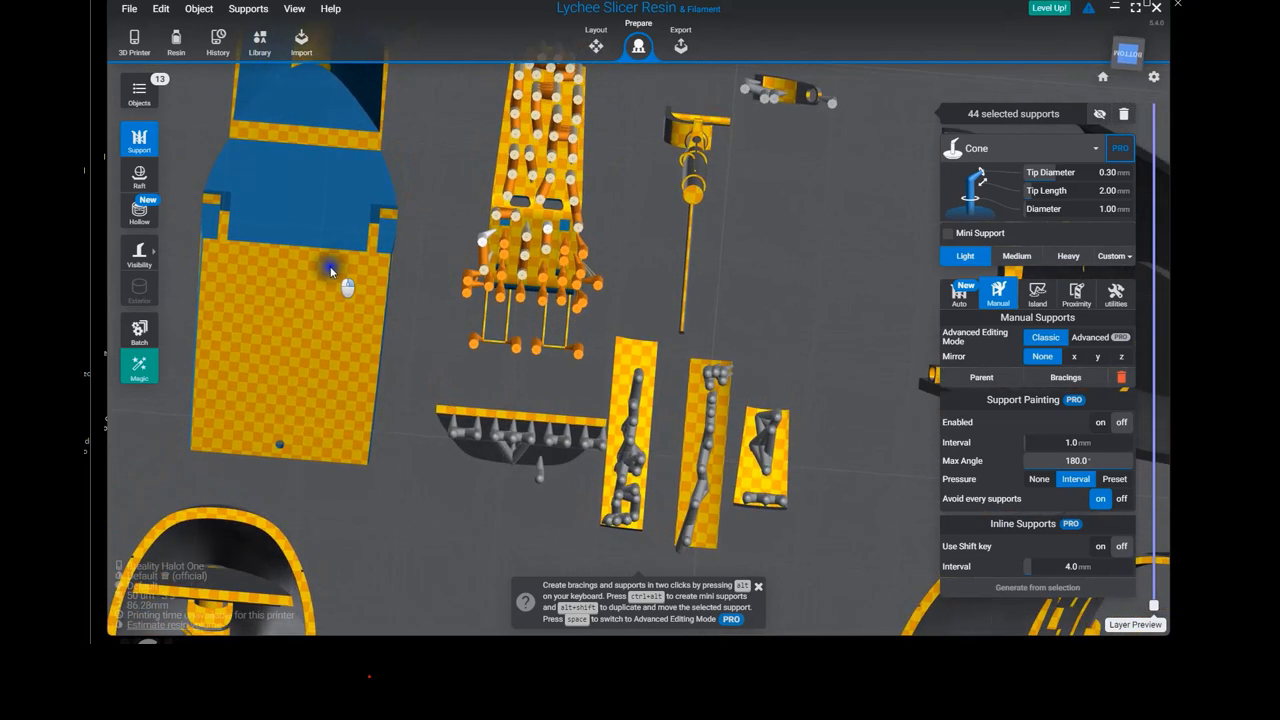
click(302, 197)
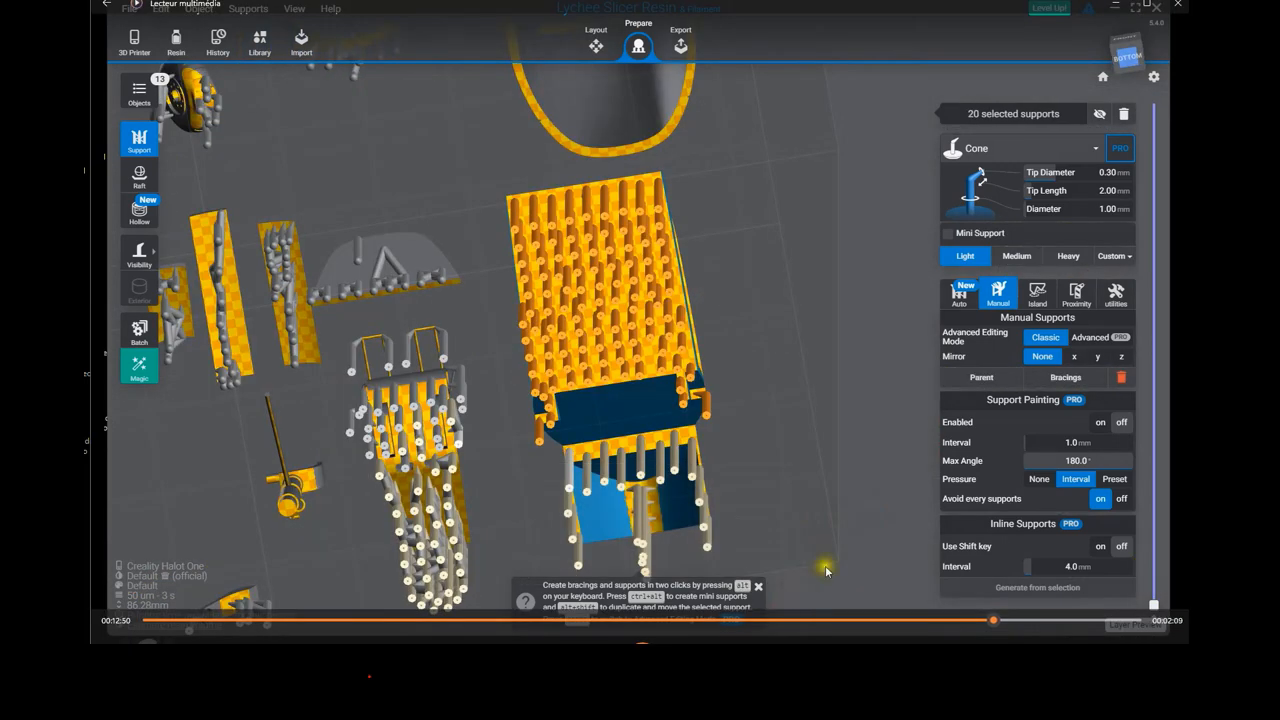
click(1066, 378)
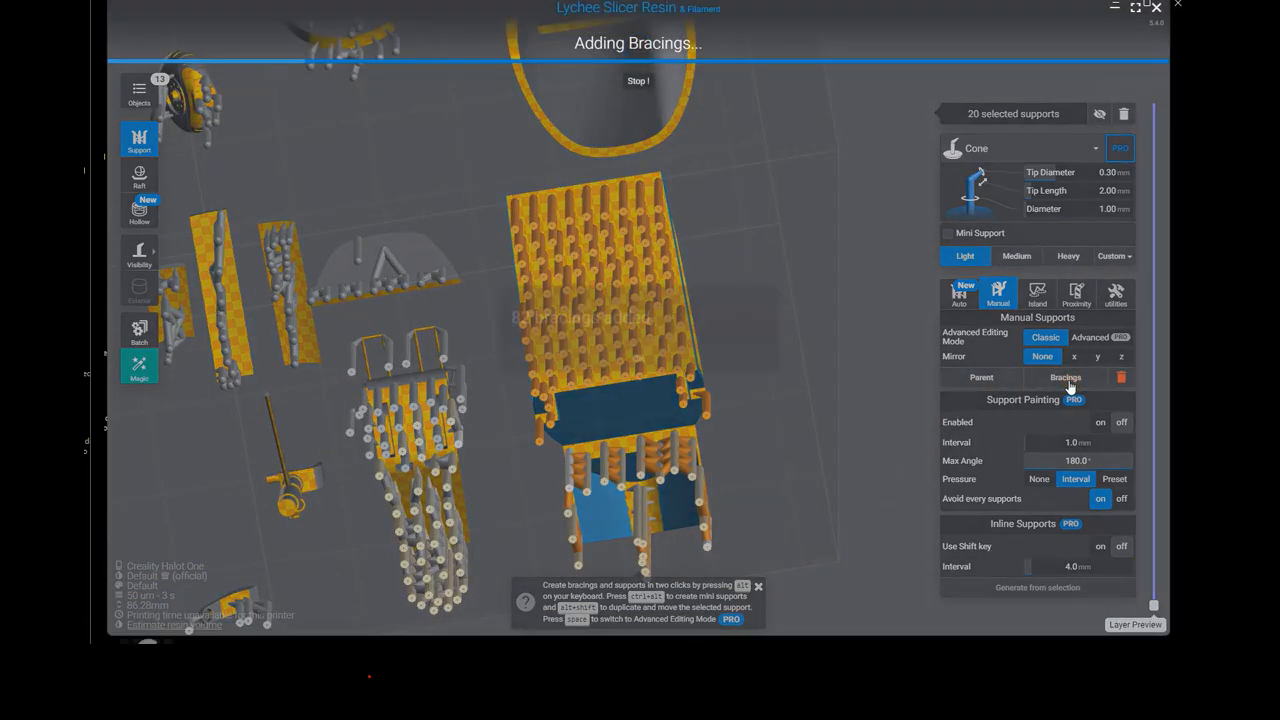
click(638, 358)
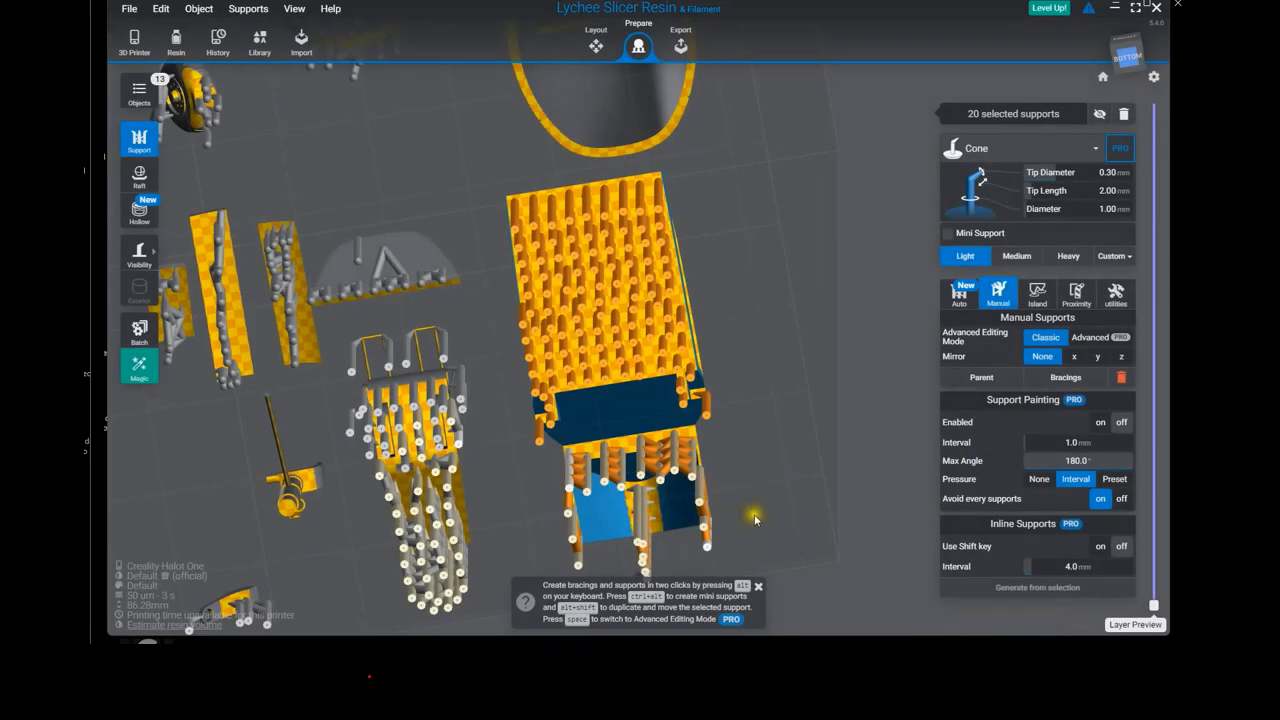
Select all supports under the cockpit part's flat floor and generate bracings between them.
right_drag(754, 517, 591, 480)
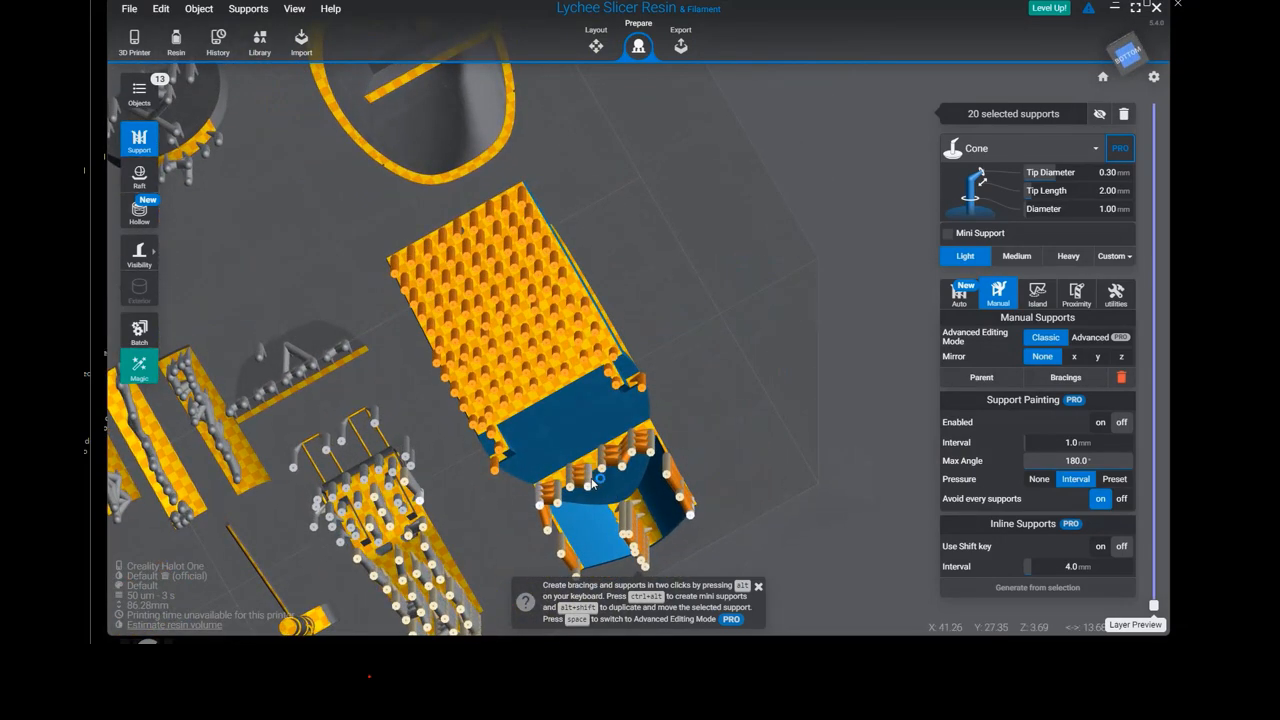
drag(333, 224, 687, 380)
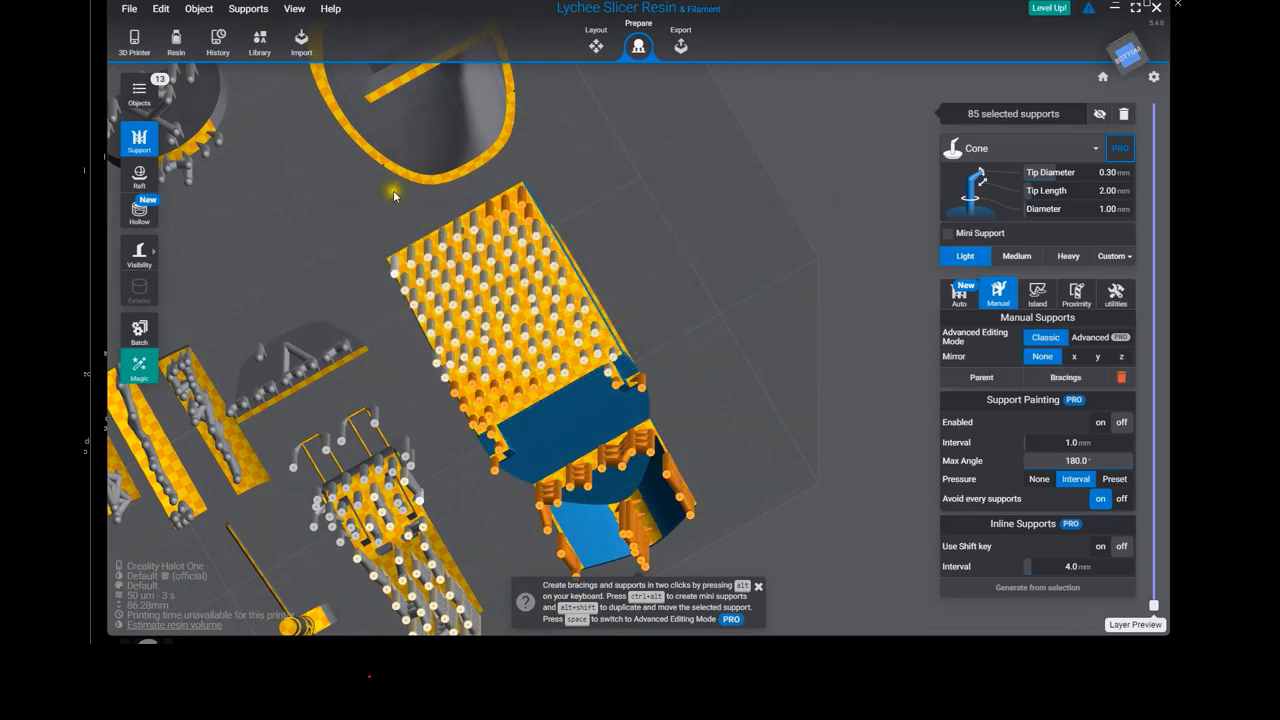
drag(324, 182, 704, 424)
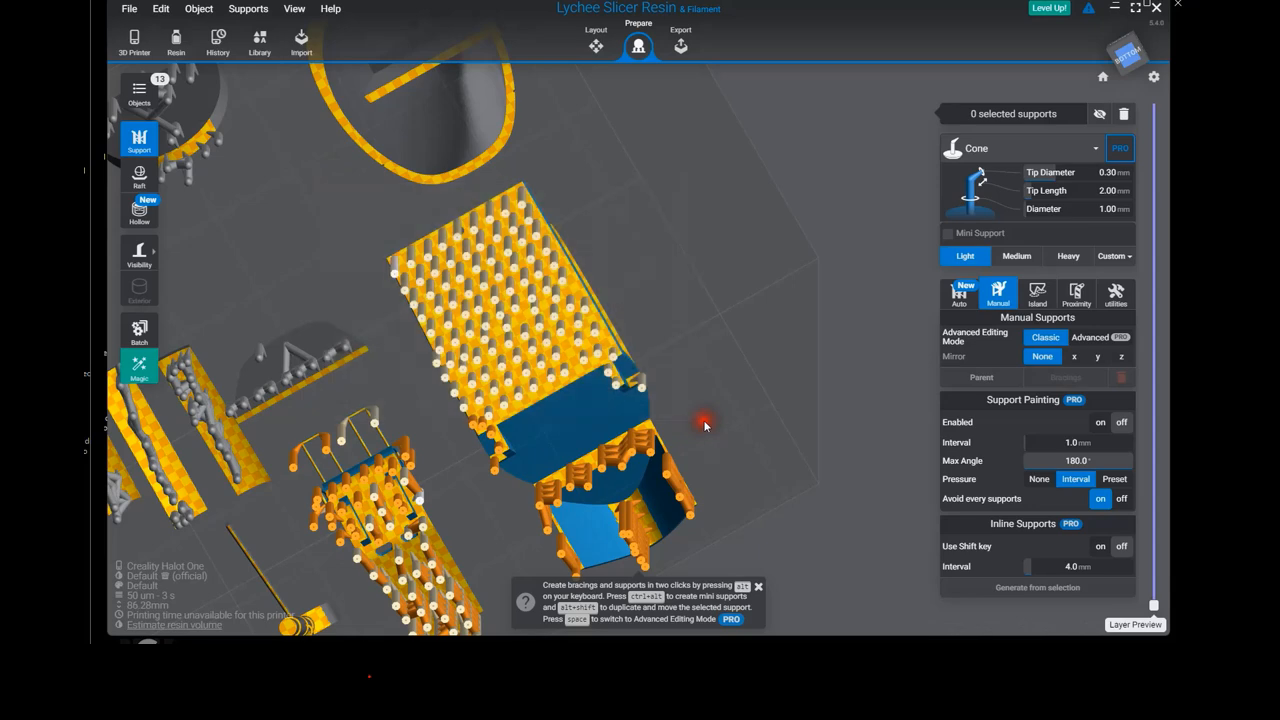
click(1068, 380)
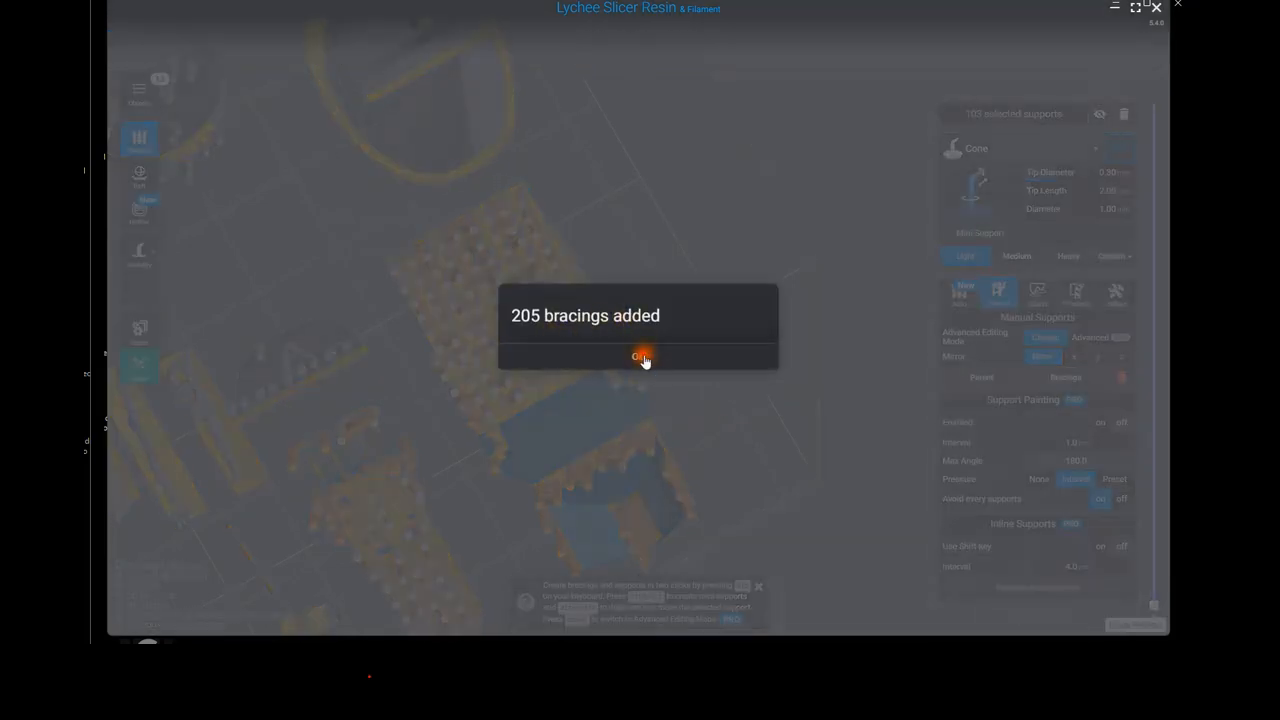
click(645, 360)
Add two light supports at the cockpit's side wall edge beside the small levers, with mini supports reaching the lever tips.
right_drag(645, 500, 387, 498)
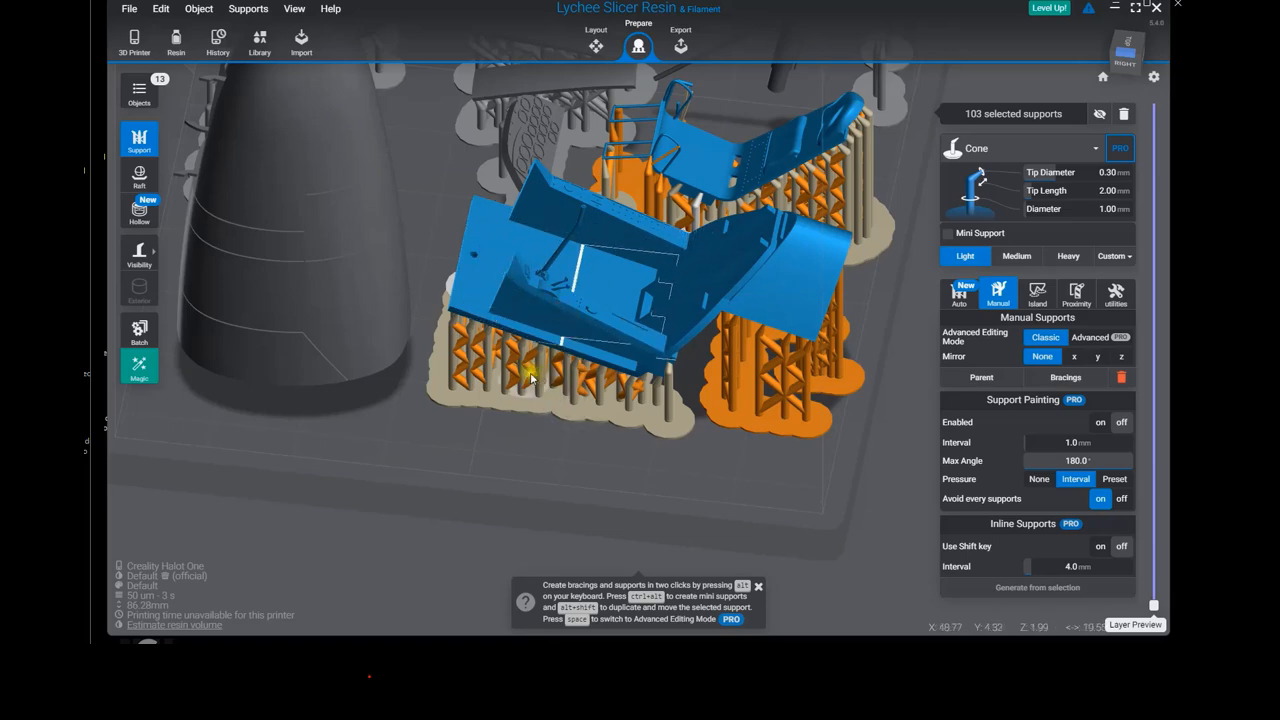
right_drag(585, 428, 529, 397)
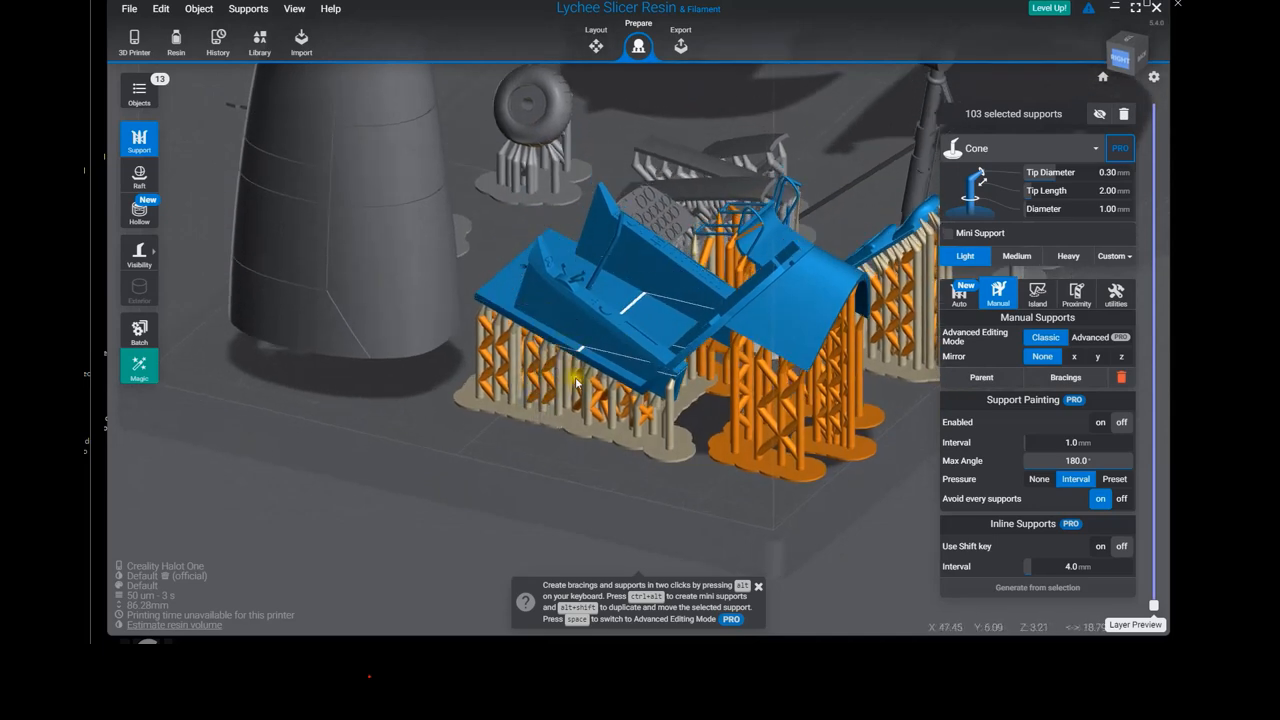
middle_drag(584, 333, 600, 525)
scroll(575, 508, up, 3)
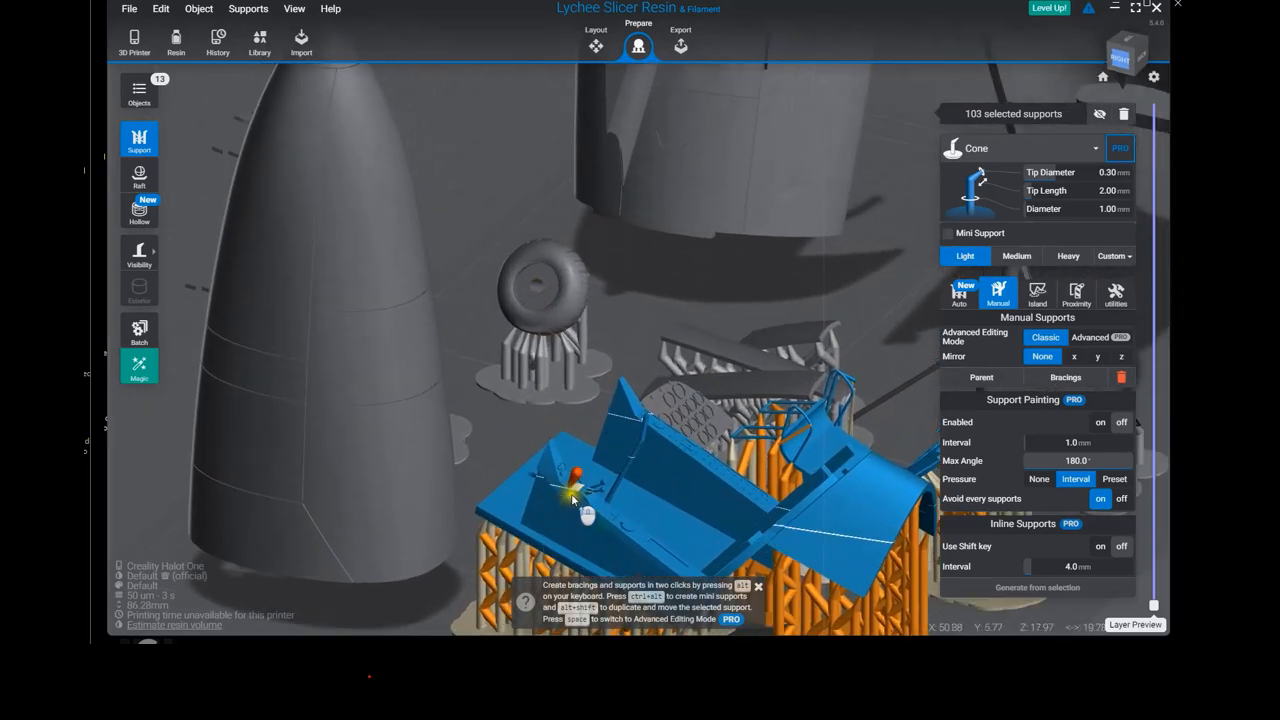
scroll(575, 518, up, 4)
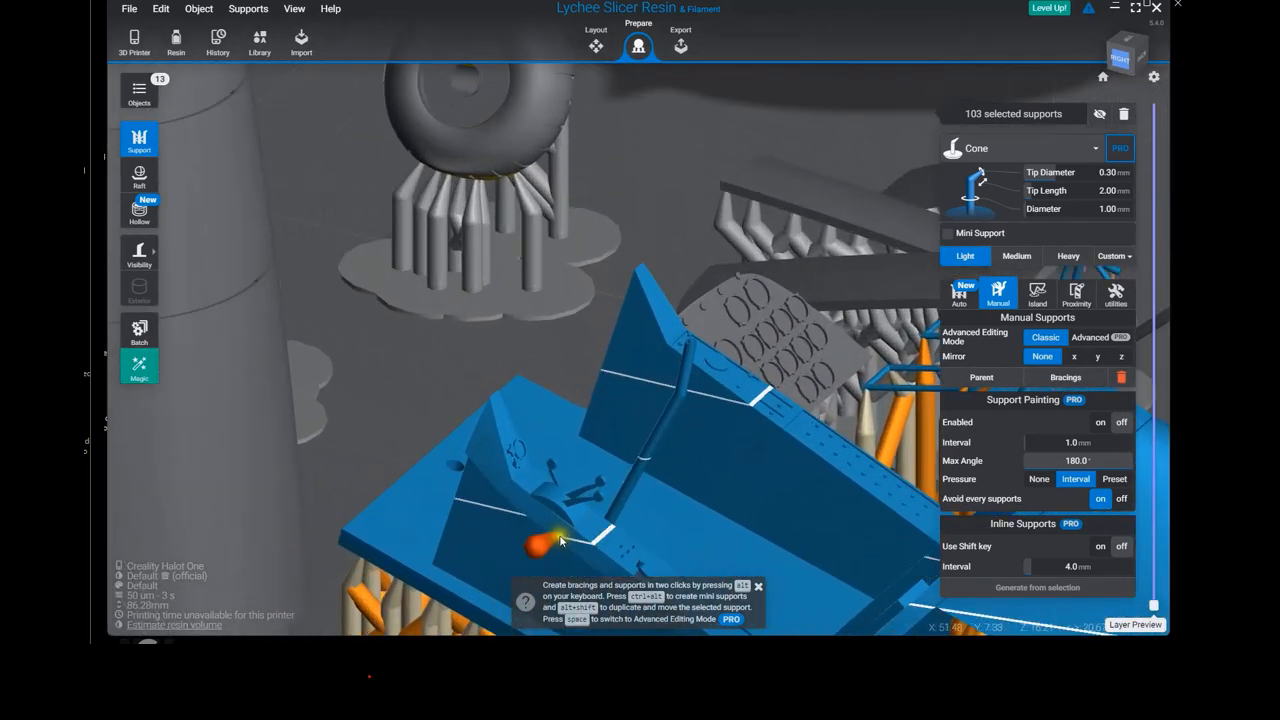
click(569, 521)
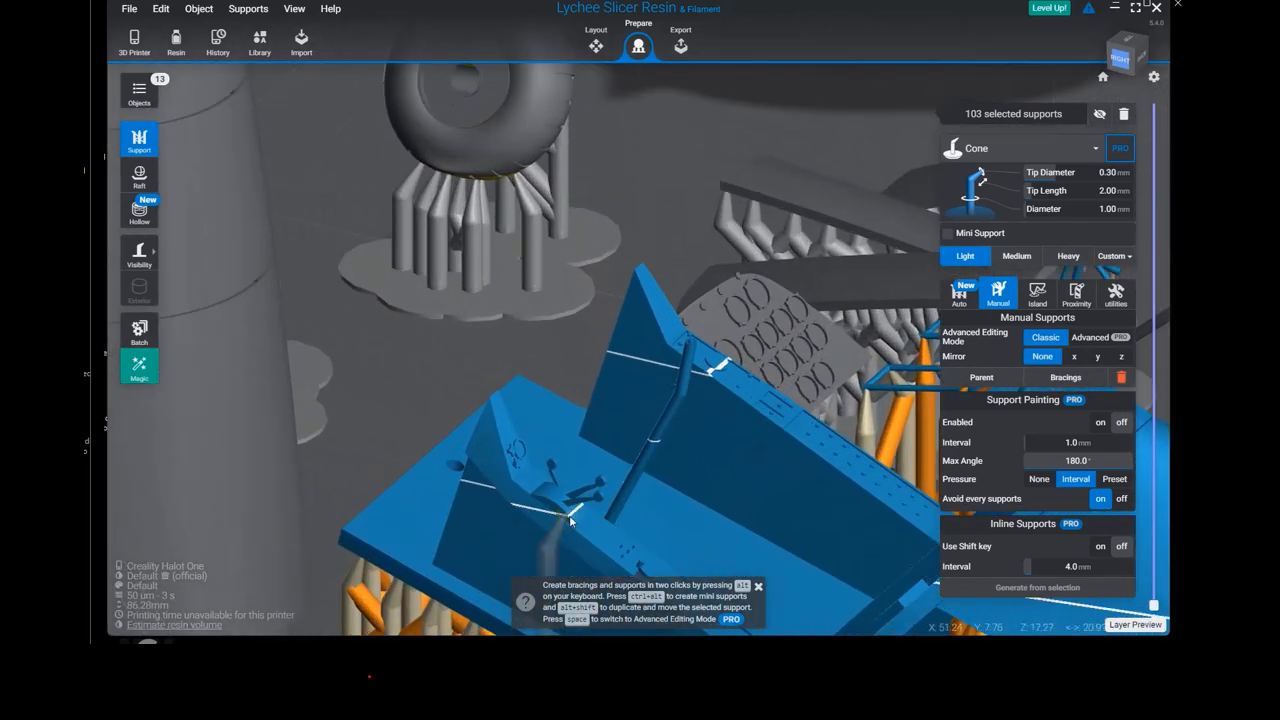
click(569, 515)
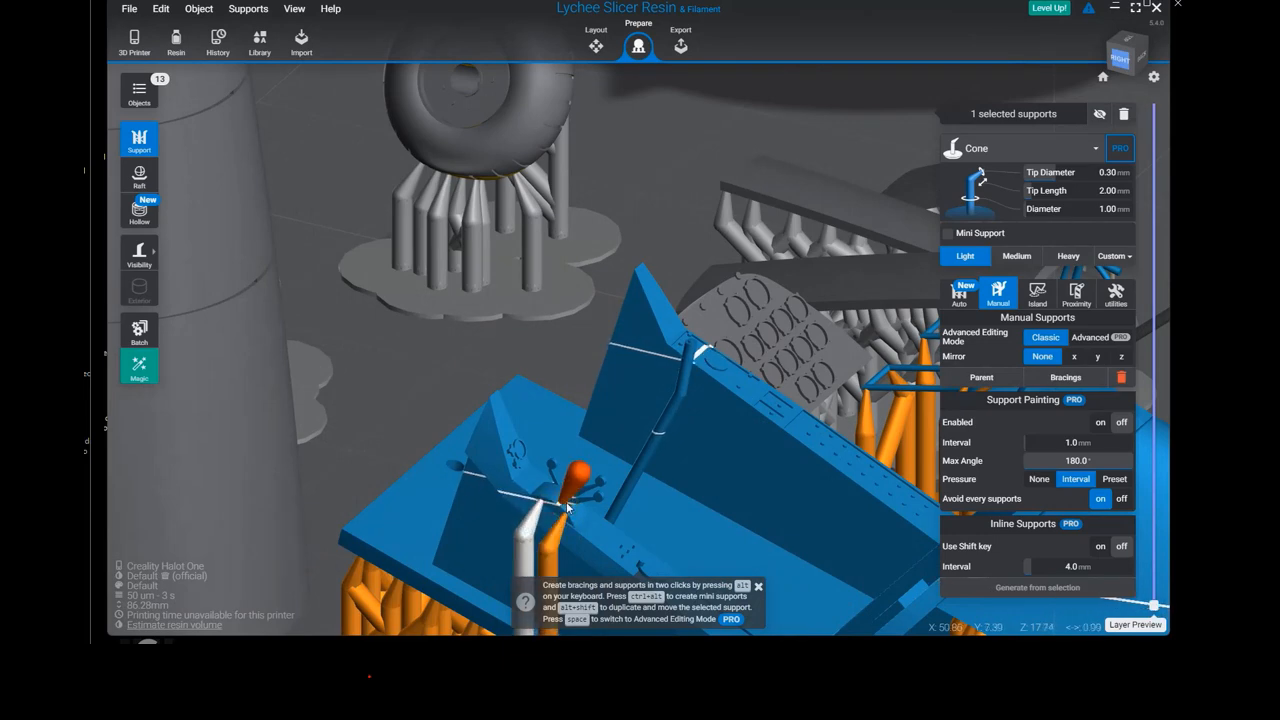
drag(566, 501, 567, 527)
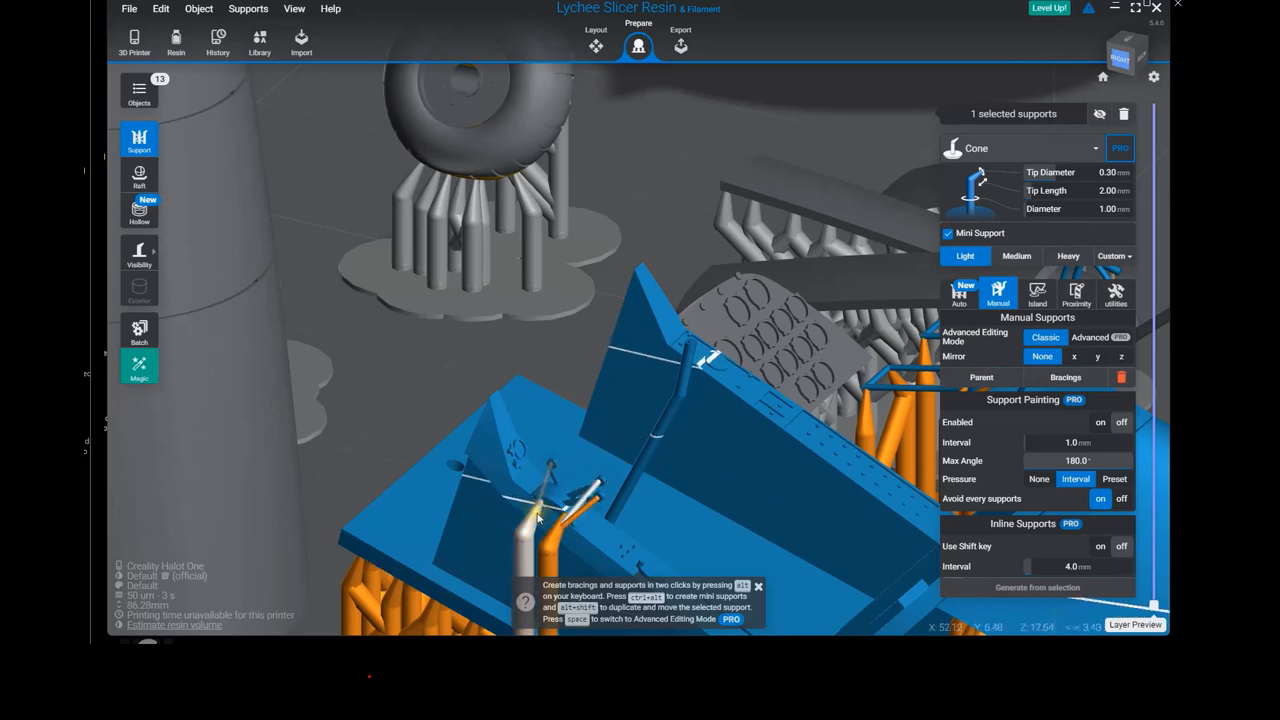
Add mini supports under the lower ends of the short thin bars on the cockpit's arched panel.
right_drag(590, 526, 820, 503)
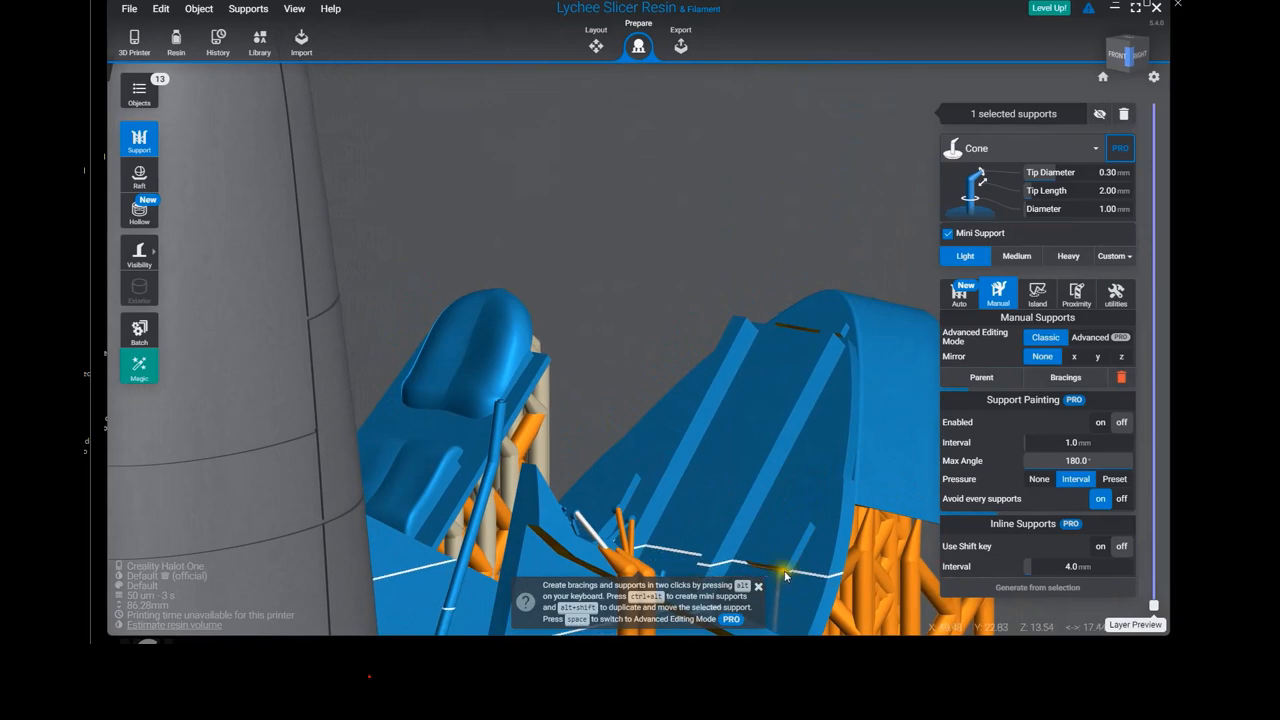
right_drag(843, 598, 985, 700)
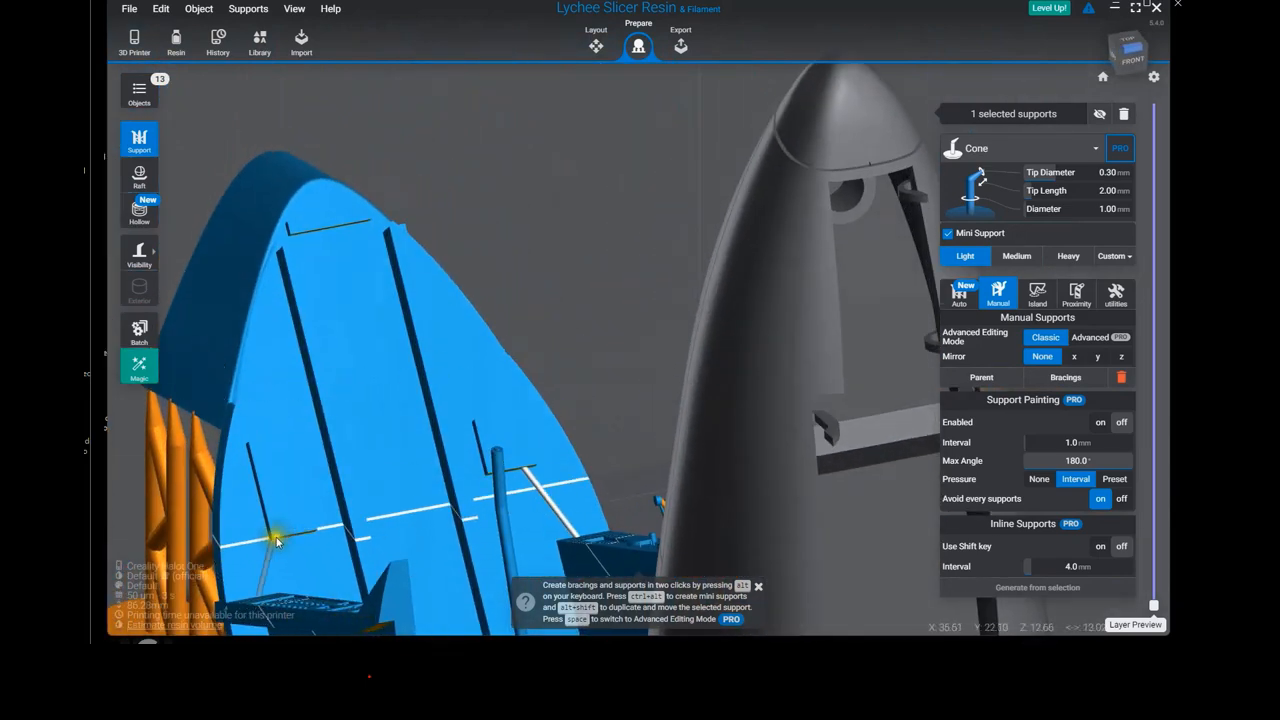
click(281, 540)
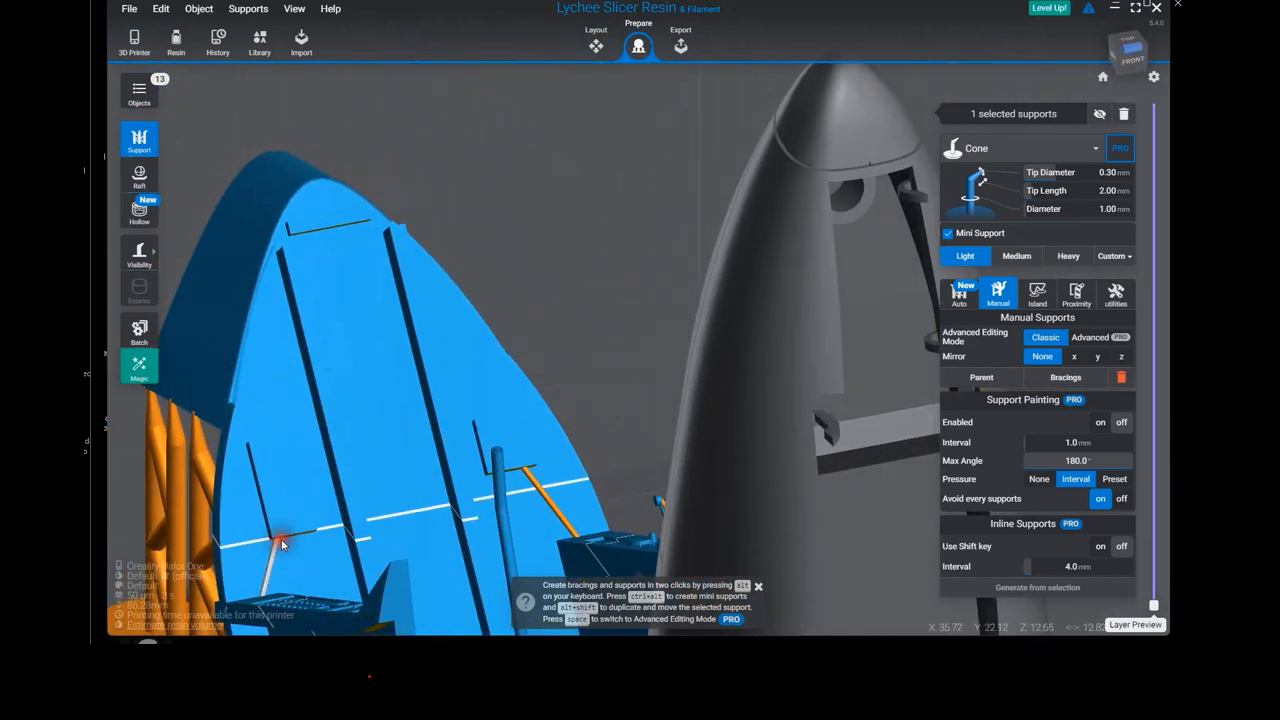
right_drag(323, 610, 676, 527)
Inspect the supported parts across the whole build plate, highlighting the cockpit floor part and viewing the supports from beneath.
right_drag(362, 487, 701, 457)
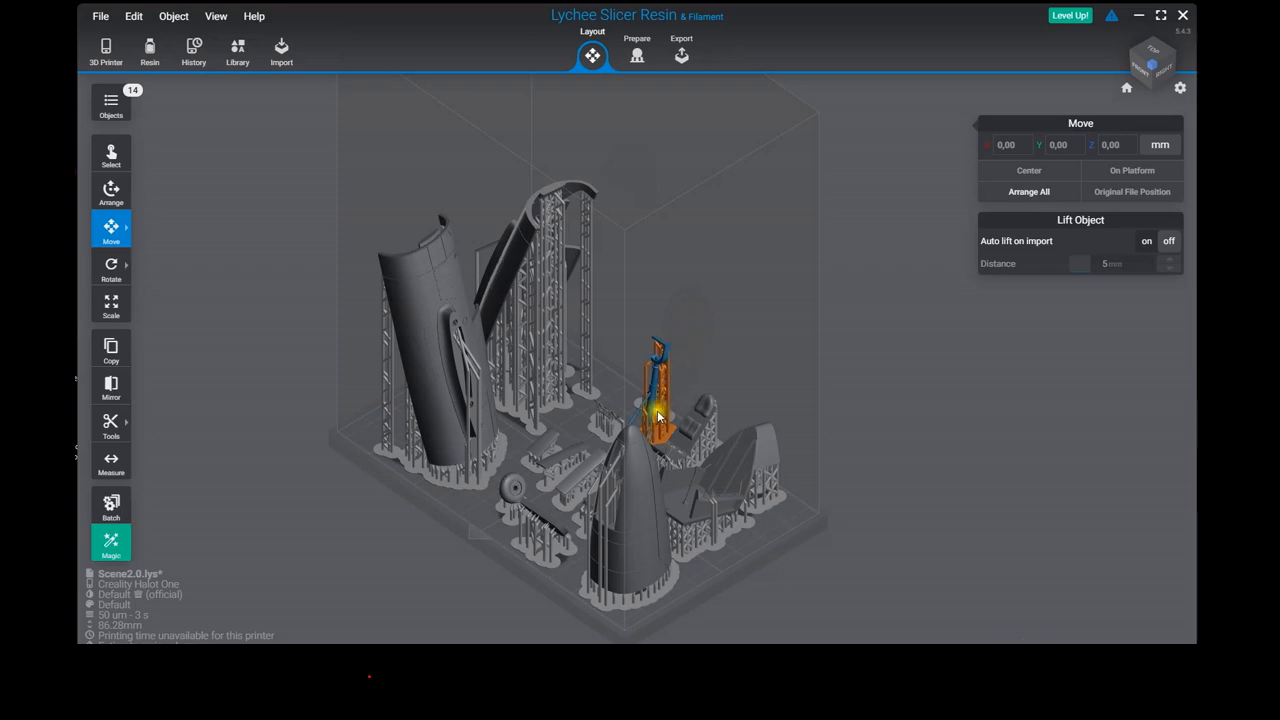
click(713, 512)
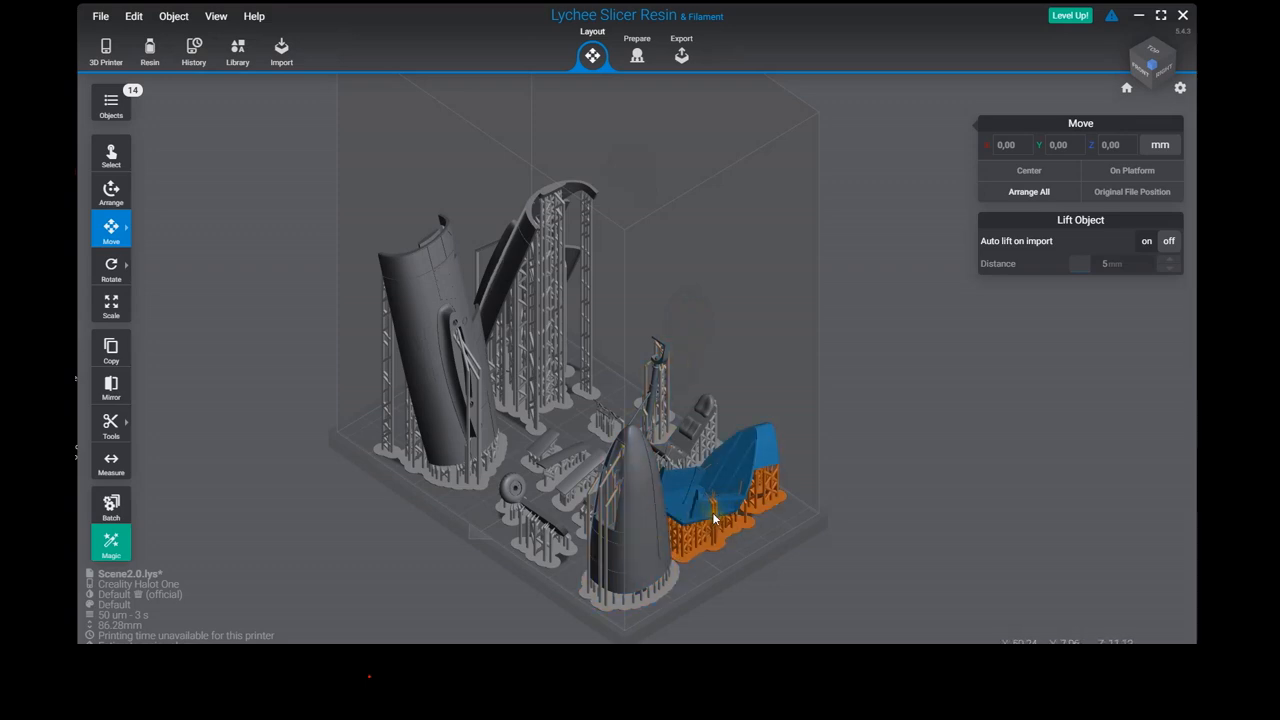
right_drag(711, 515, 405, 225)
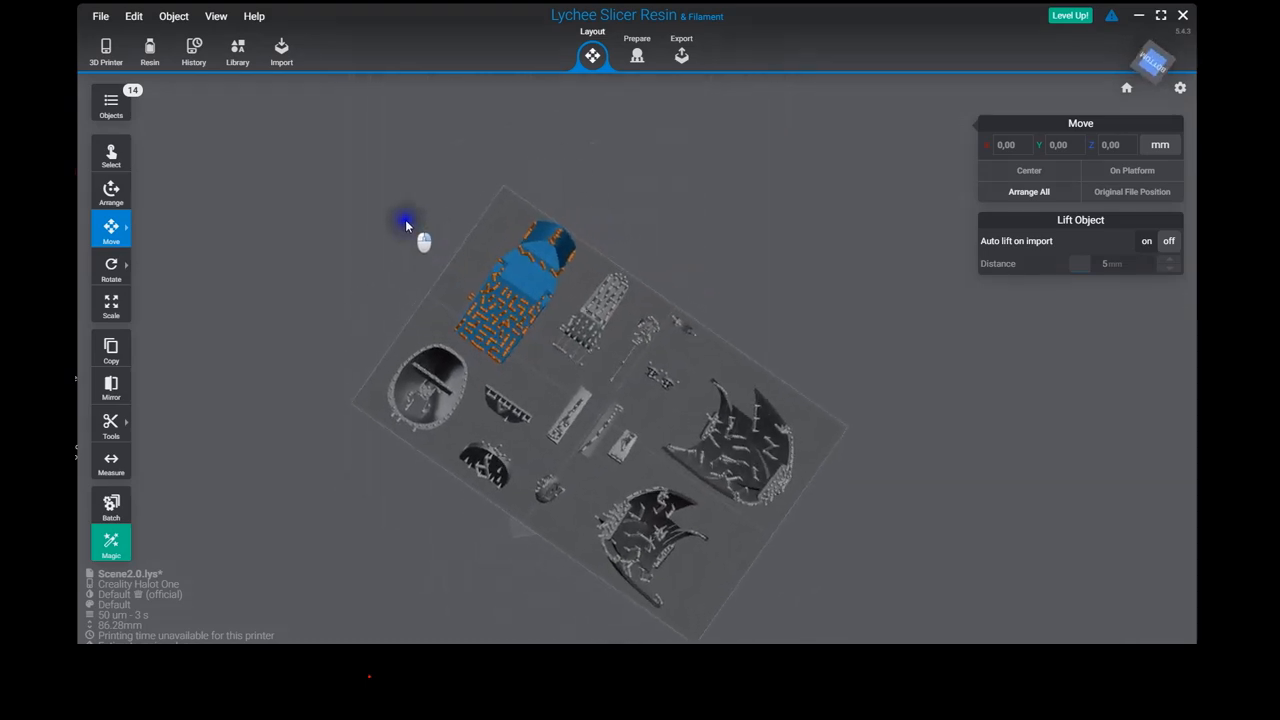
Inspect the rim and interior supports of the hollow nose cone part from beneath the build plate.
scroll(423, 283, up, 2)
click(421, 405)
scroll(421, 405, up, 5)
scroll(300, 370, up, 2)
scroll(236, 478, up, 2)
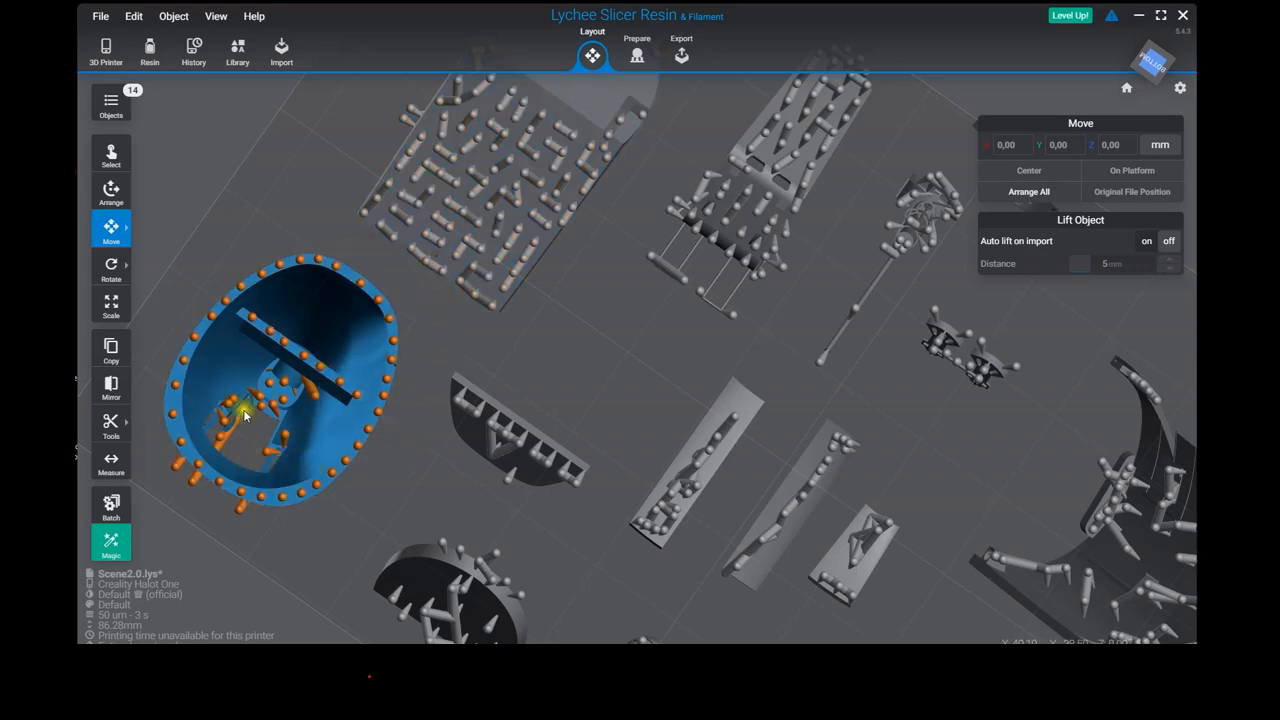
scroll(287, 432, down, 1)
right_drag(286, 424, 312, 418)
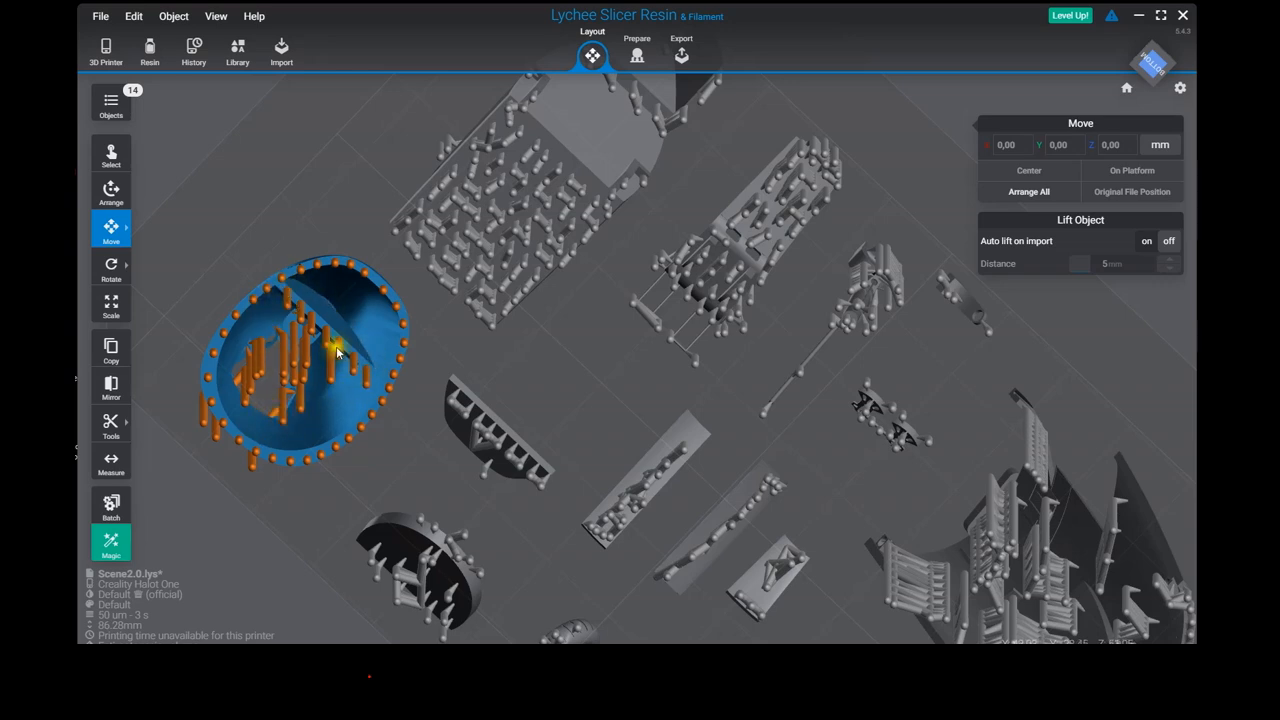
right_drag(326, 374, 371, 409)
click(392, 550)
click(323, 334)
Examine the braced supports of the two tall fuselage halves from the outer and open inner sides.
right_drag(323, 334, 263, 282)
scroll(263, 282, down, 1)
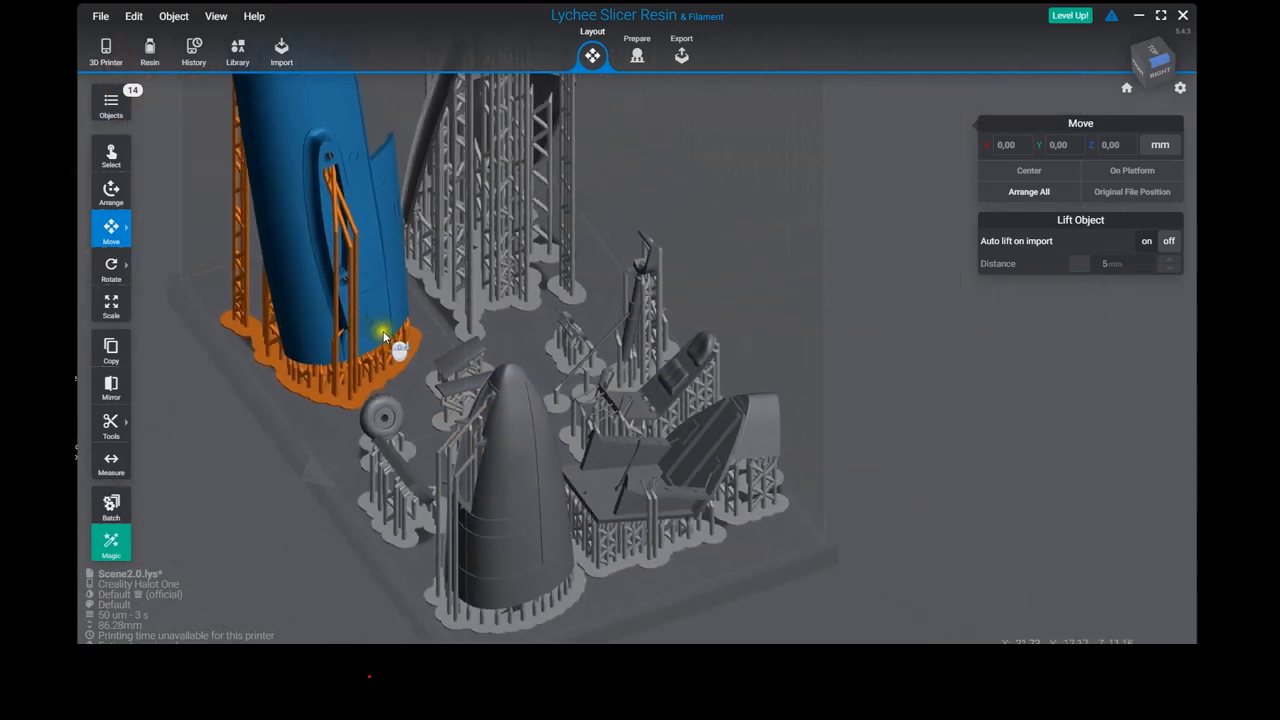
scroll(384, 333, down, 1)
right_drag(398, 340, 835, 277)
click(772, 314)
scroll(754, 329, up, 5)
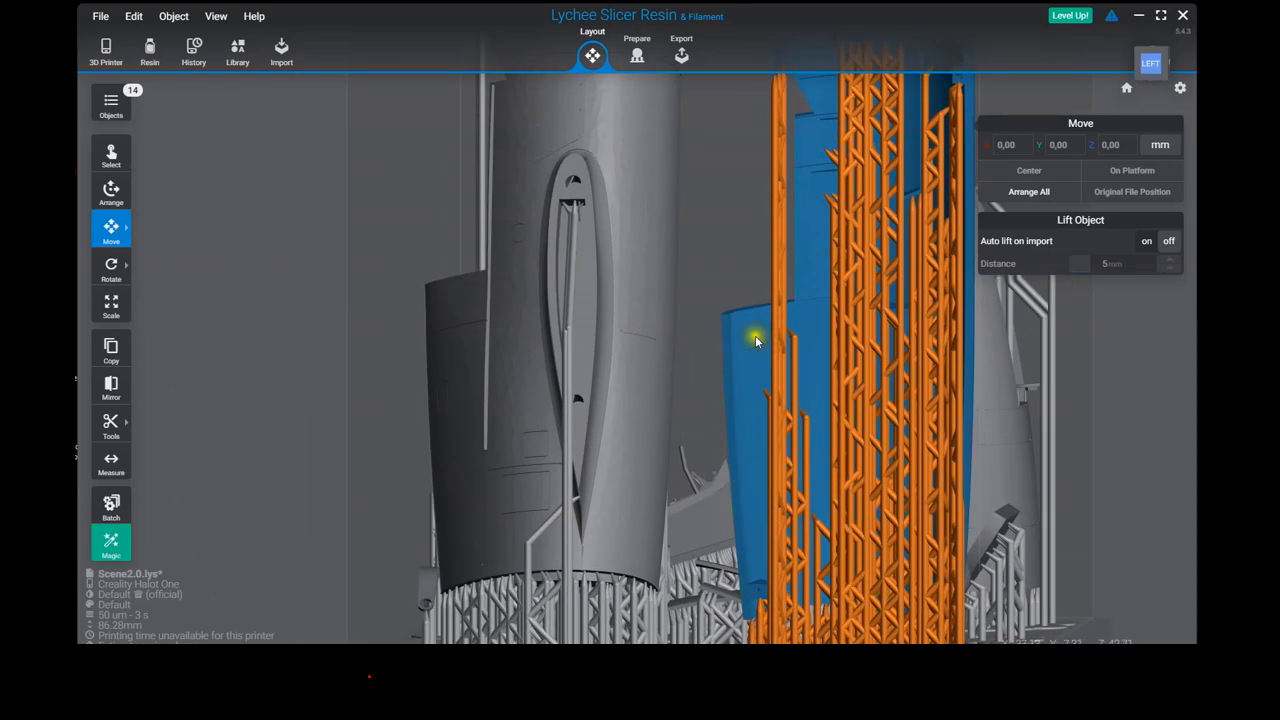
right_drag(824, 238, 751, 271)
click(751, 276)
click(580, 316)
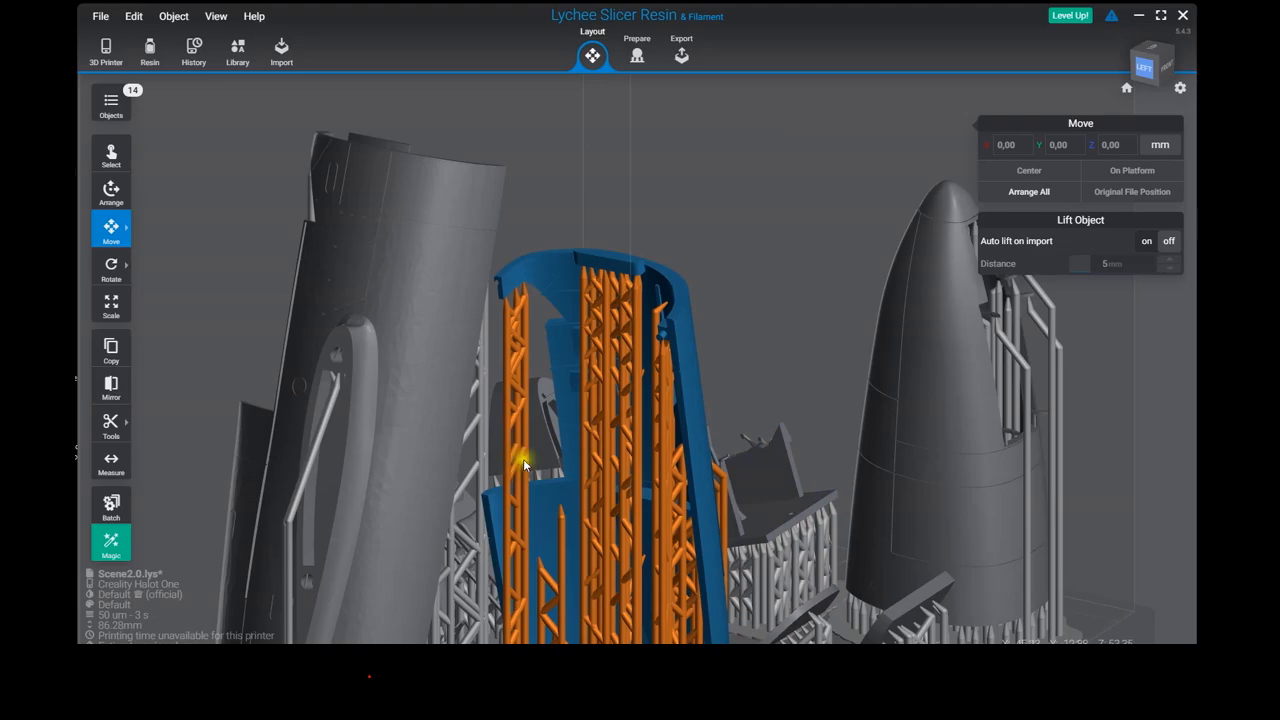
right_drag(640, 428, 196, 390)
click(486, 219)
scroll(519, 229, down, 5)
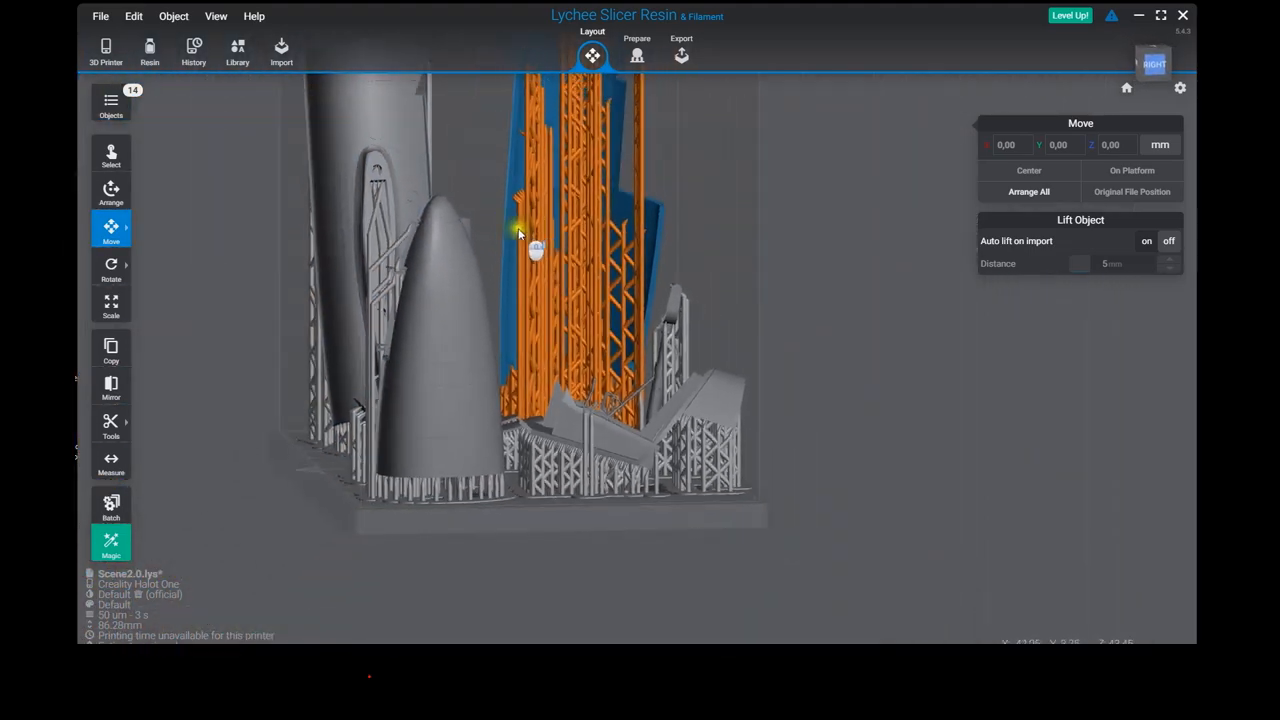
Examine the long angled supports reaching the side recess of the tall fuselage half, from the base up.
right_drag(553, 229, 1078, 268)
click(635, 440)
click(634, 440)
scroll(584, 435, up, 6)
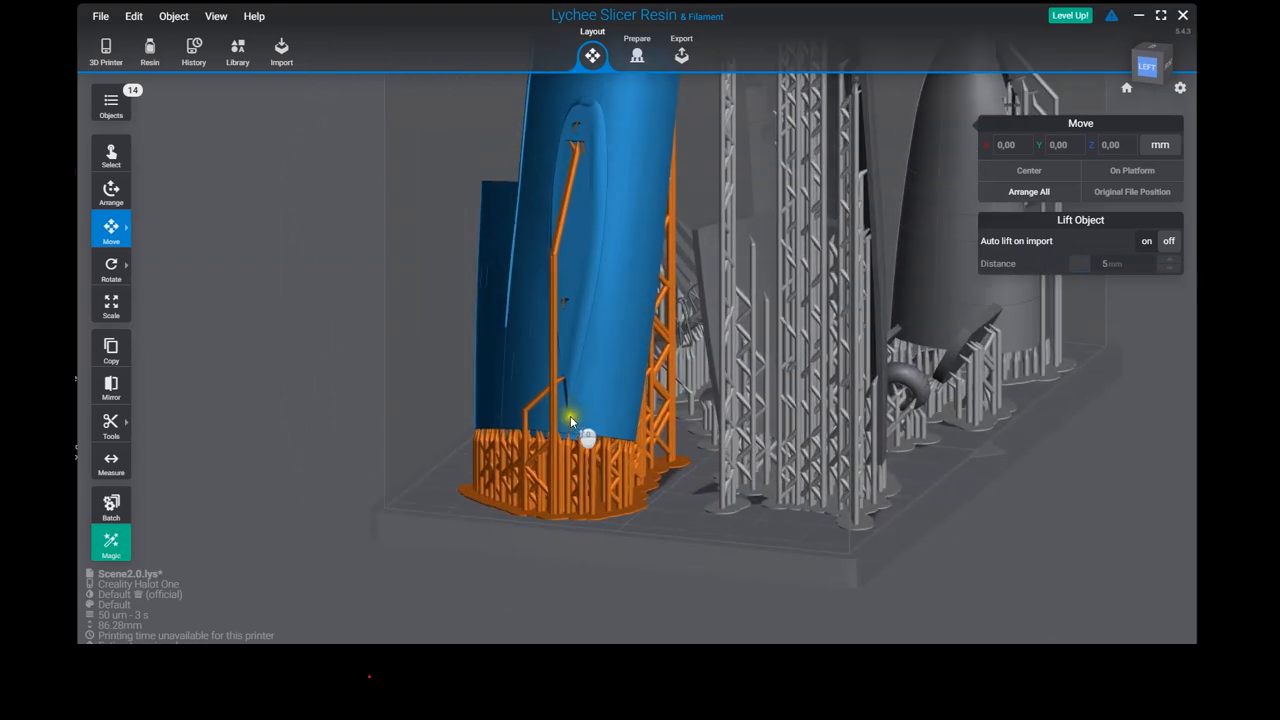
scroll(555, 388, up, 2)
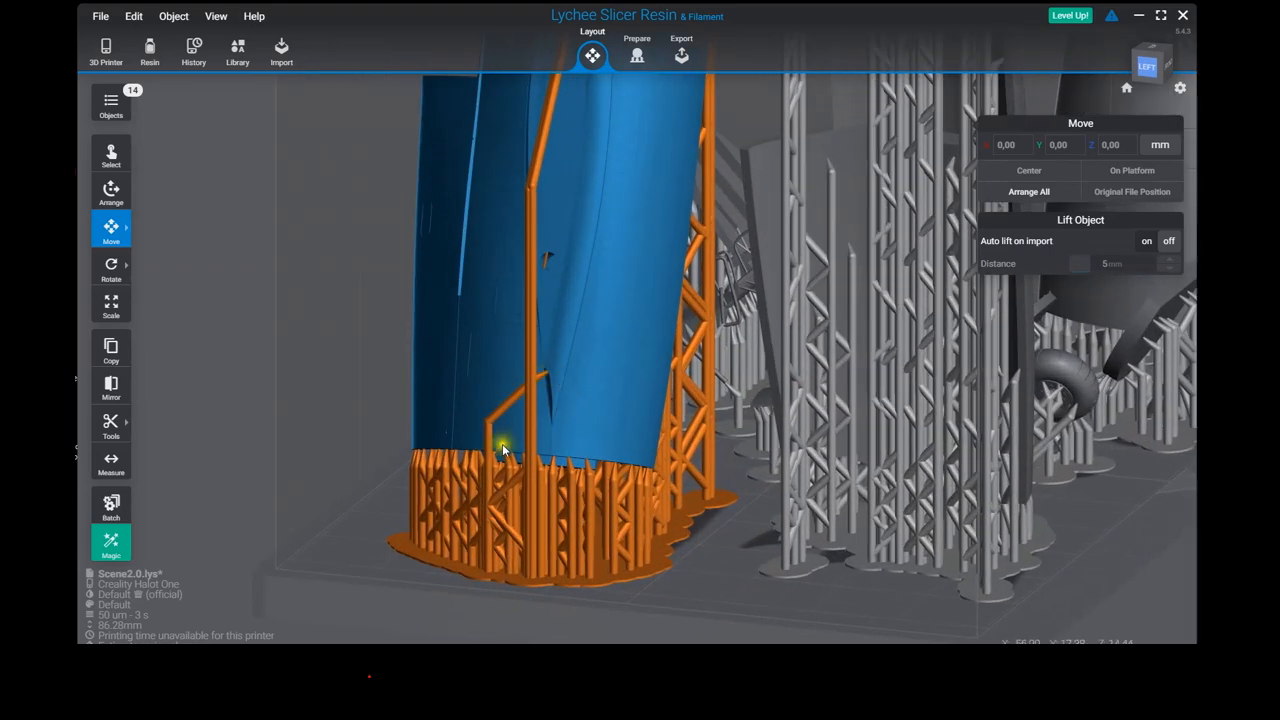
right_drag(545, 372, 572, 383)
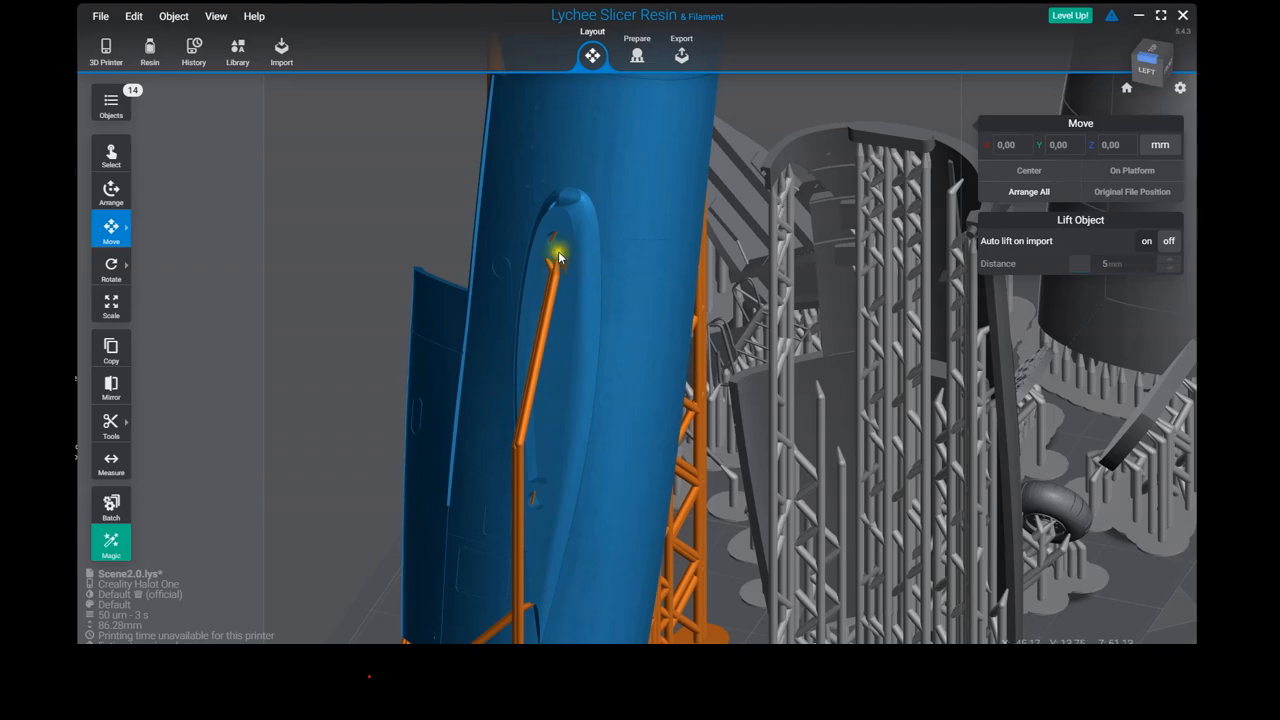
Review the supports of the seat, small parts and fuselage pieces from above, ending with the whole build plate in view.
scroll(557, 283, down, 4)
click(875, 370)
right_drag(875, 370, 654, 383)
click(469, 345)
click(290, 293)
click(330, 300)
click(327, 441)
click(389, 430)
click(352, 405)
scroll(359, 411, down, 3)
click(622, 372)
click(680, 278)
right_drag(680, 278, 556, 308)
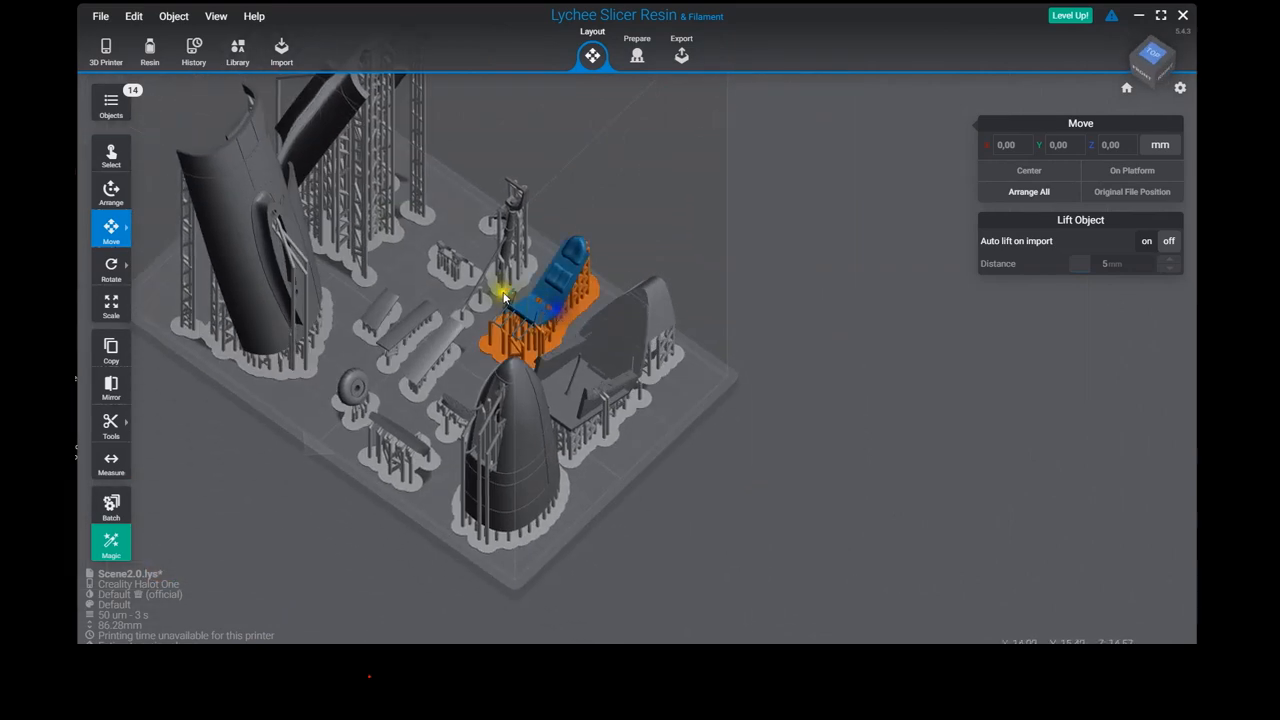
middle_drag(411, 282, 553, 333)
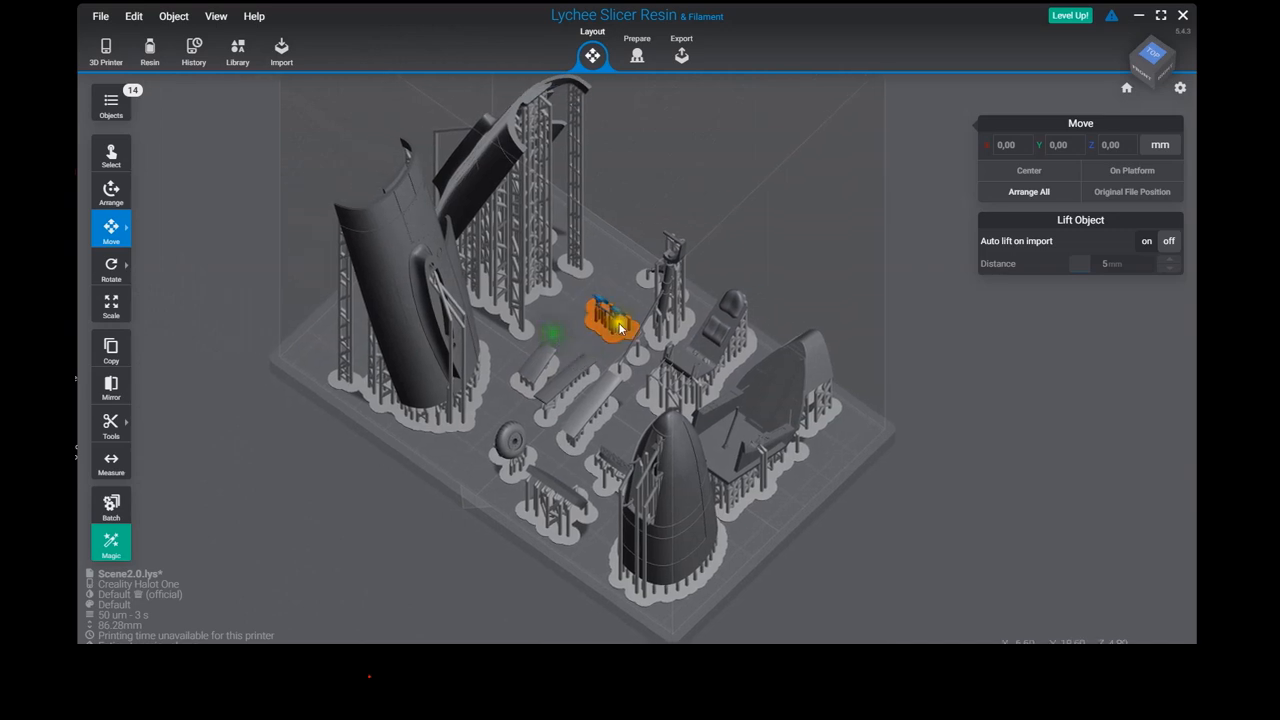
right_drag(620, 335, 616, 295)
scroll(616, 295, down, 5)
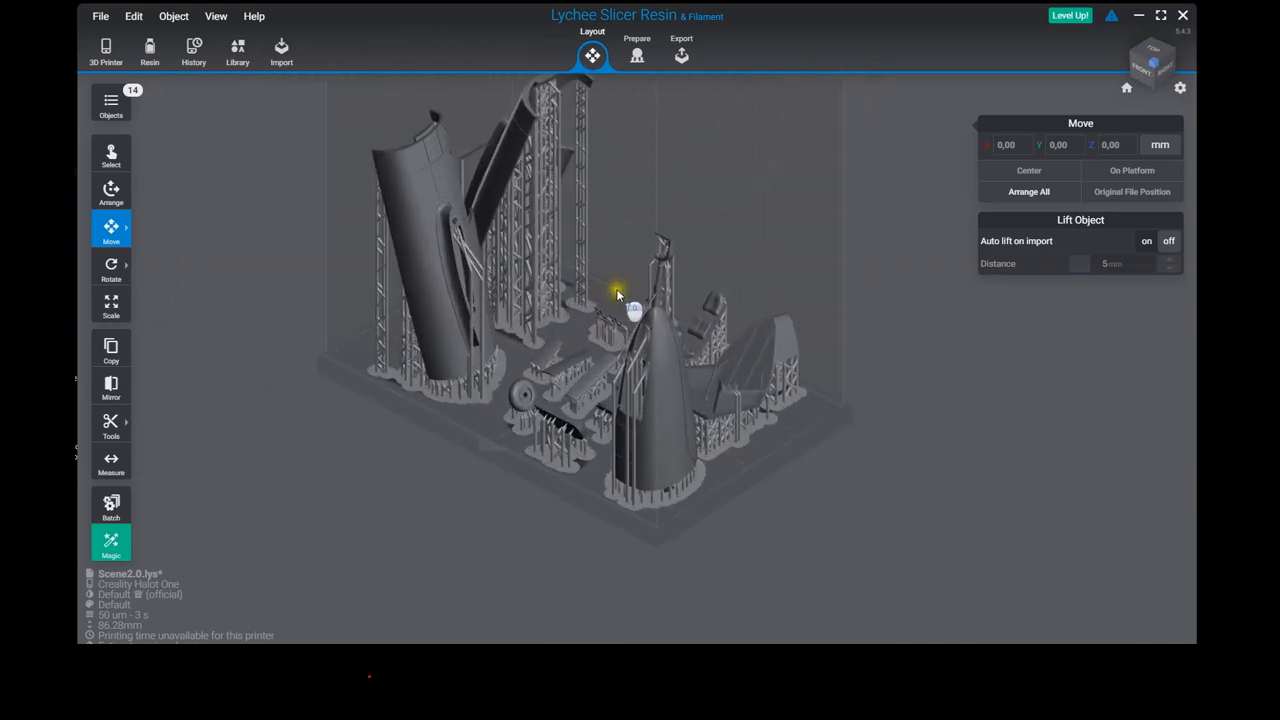
middle_drag(628, 298, 596, 330)
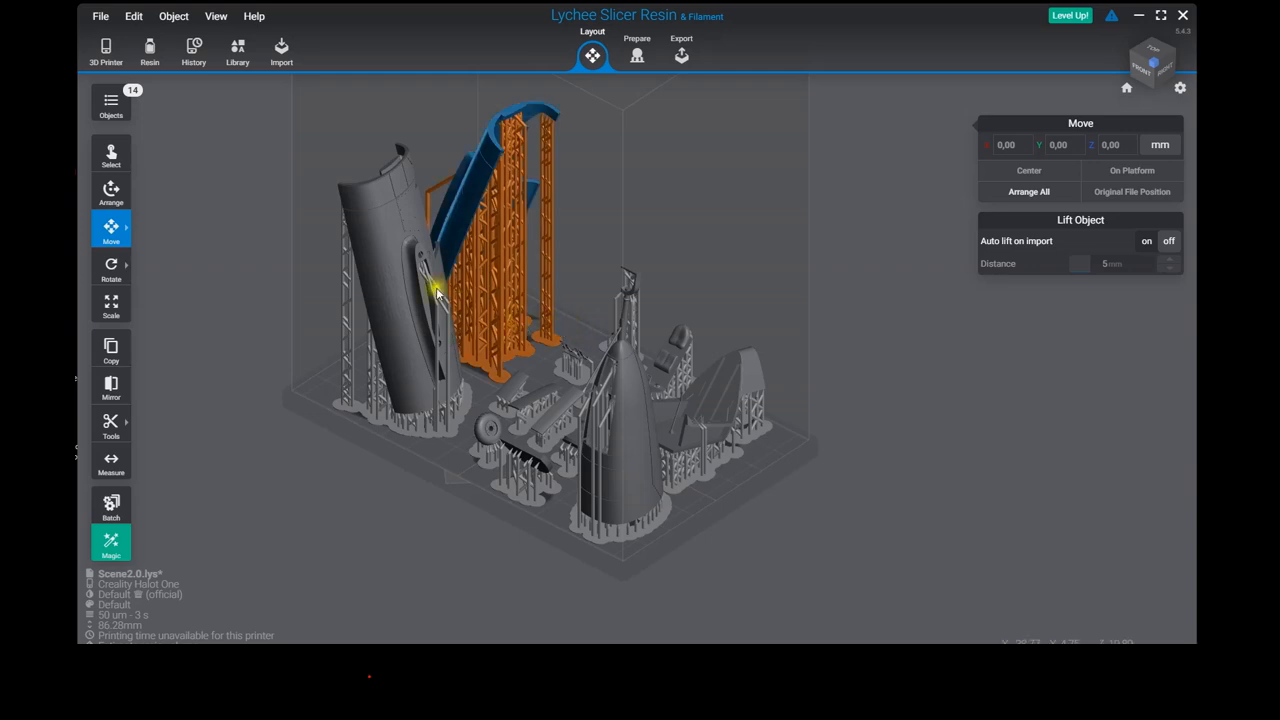
Save the scene and open the slice export settings.
click(106, 17)
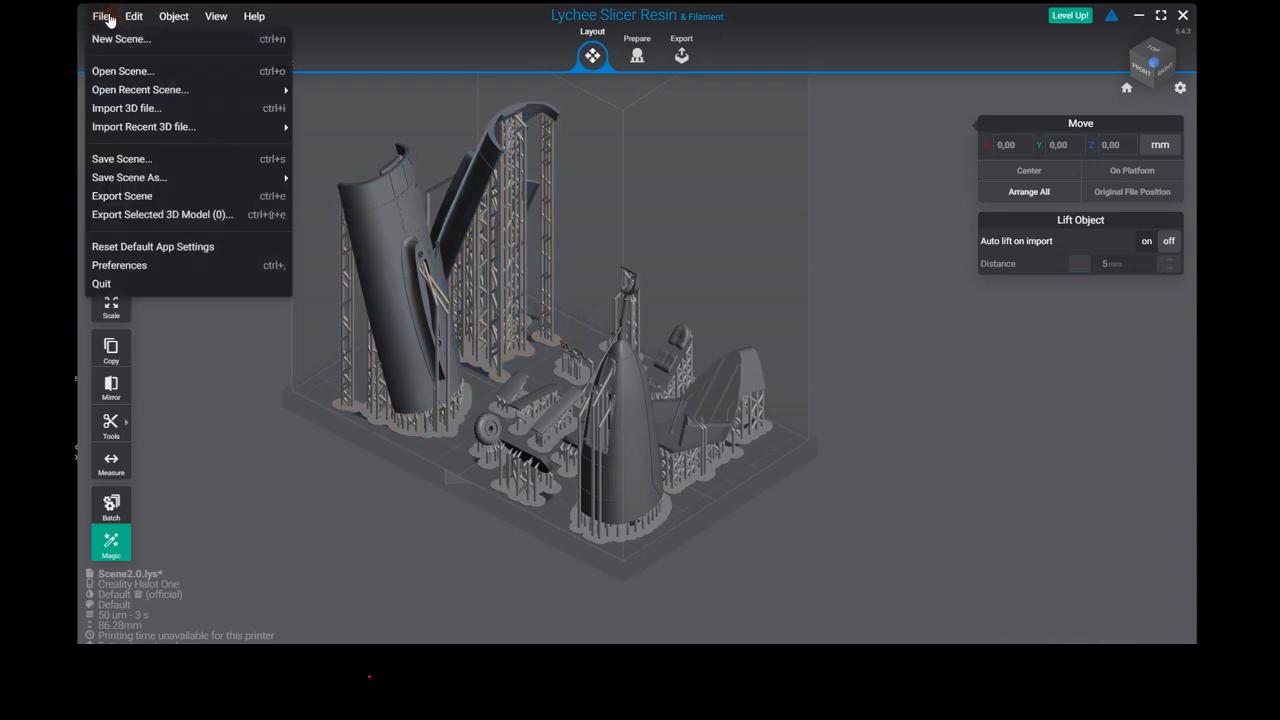
click(143, 166)
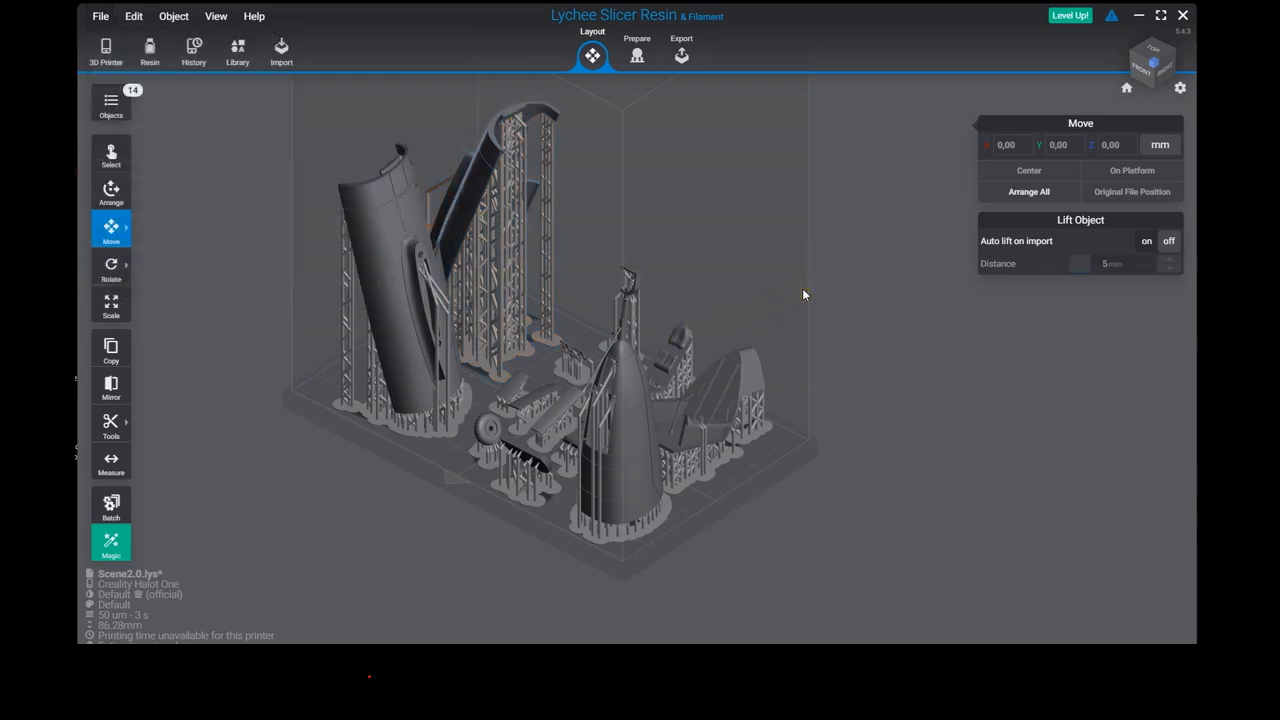
click(620, 66)
click(637, 56)
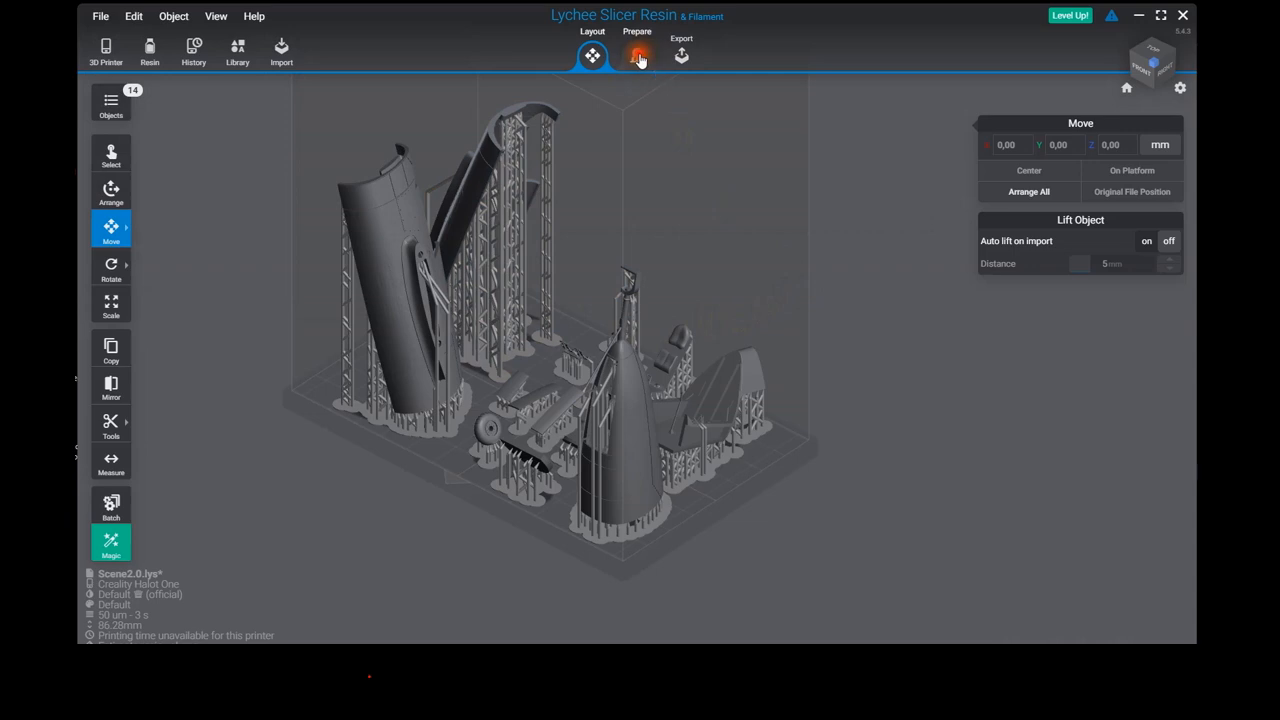
click(684, 58)
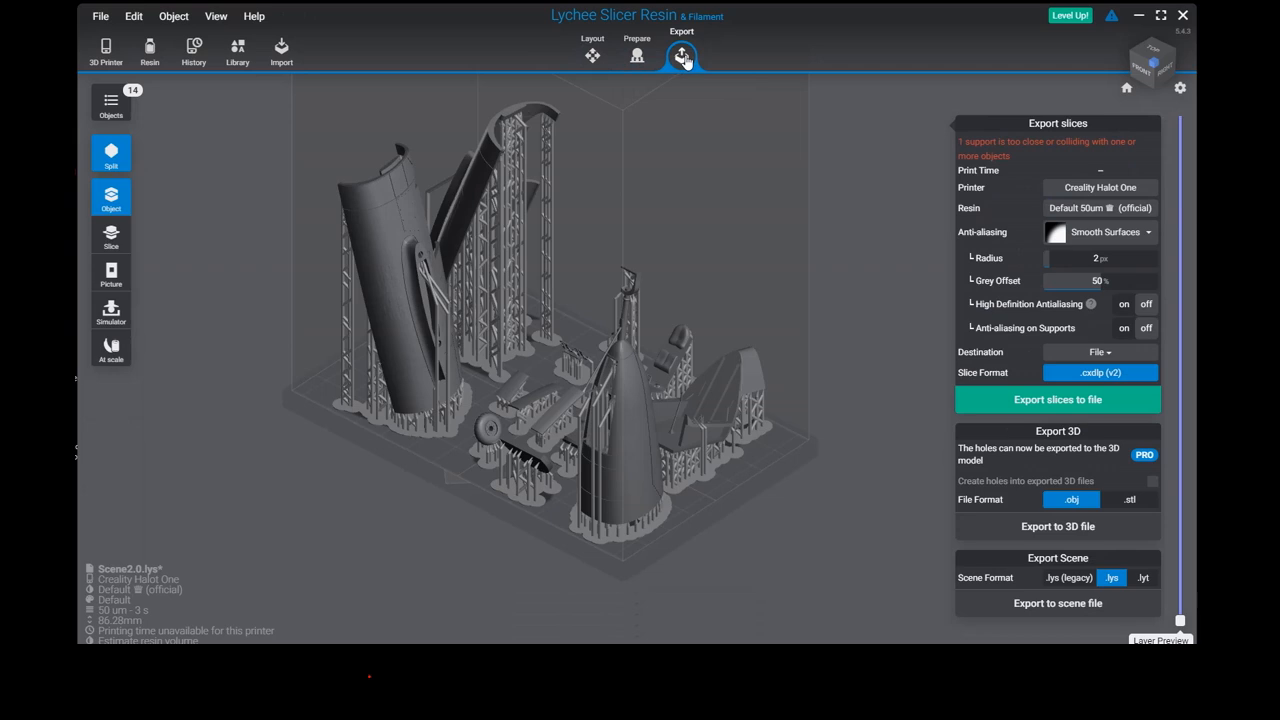
Try switching anti-aliasing off, and return it to Smooth Surfaces with a grey offset of 50%.
click(1089, 232)
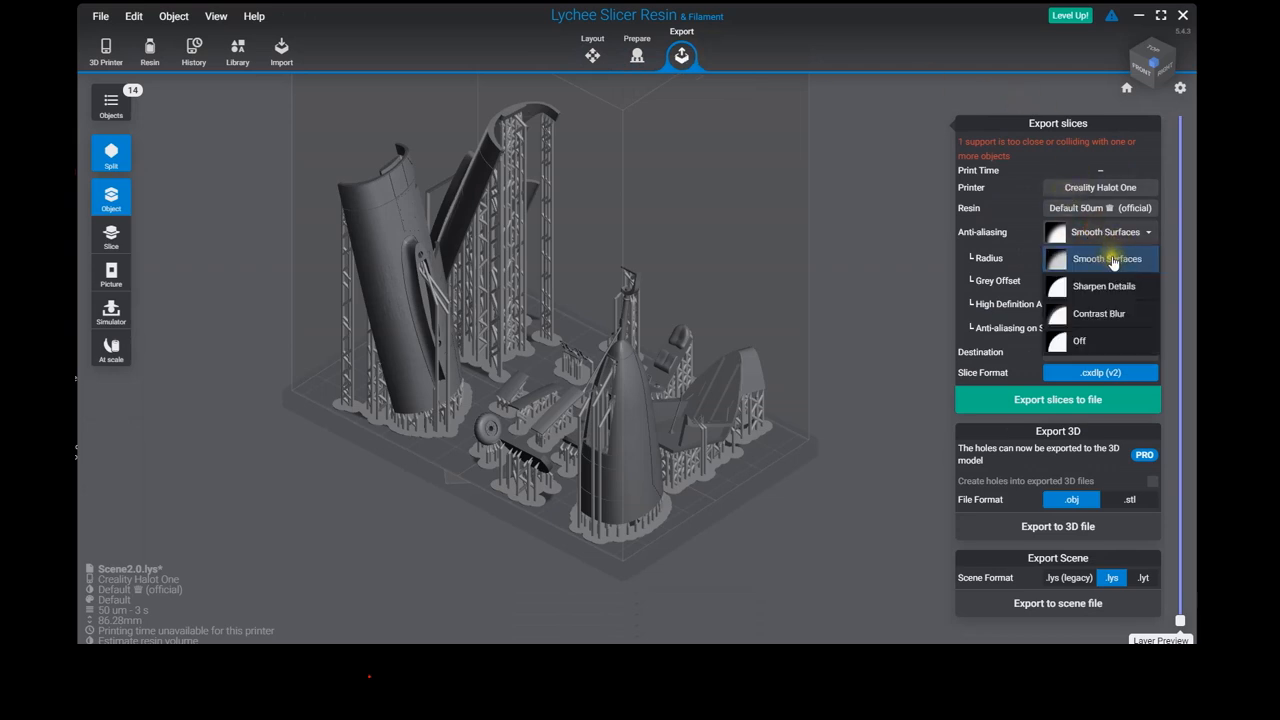
click(1088, 341)
click(1102, 236)
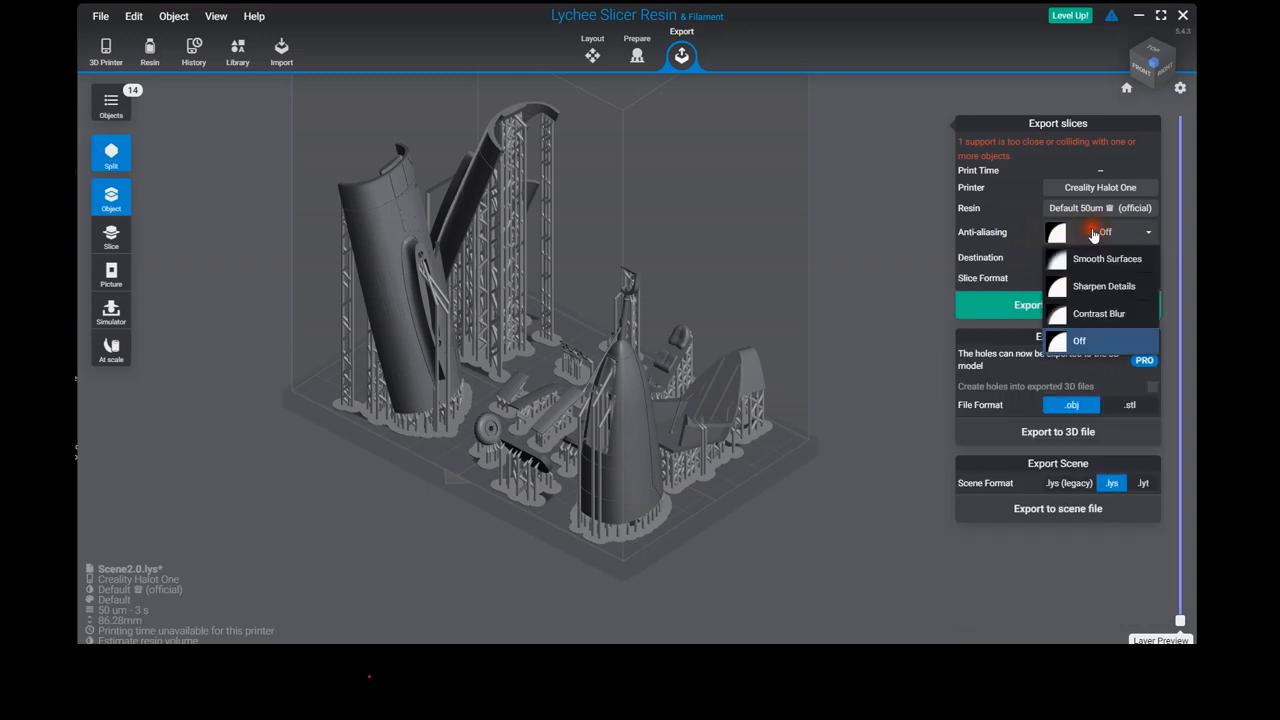
click(1098, 260)
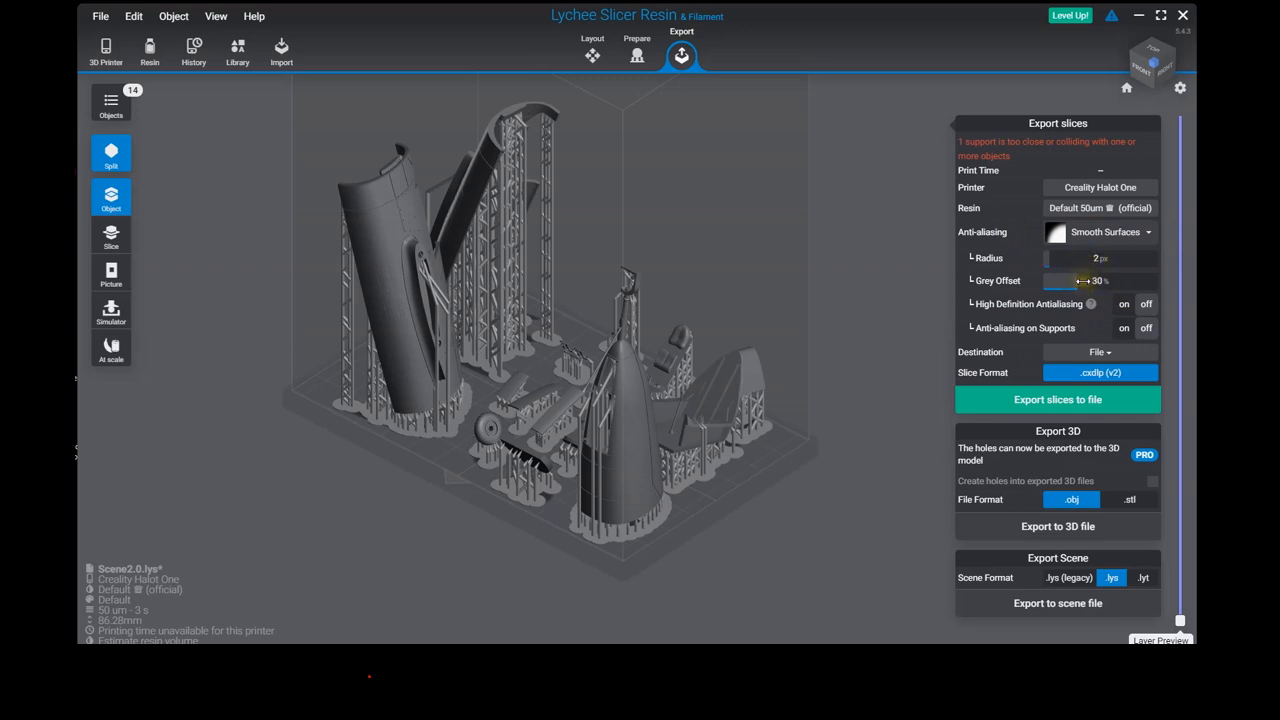
click(1100, 281)
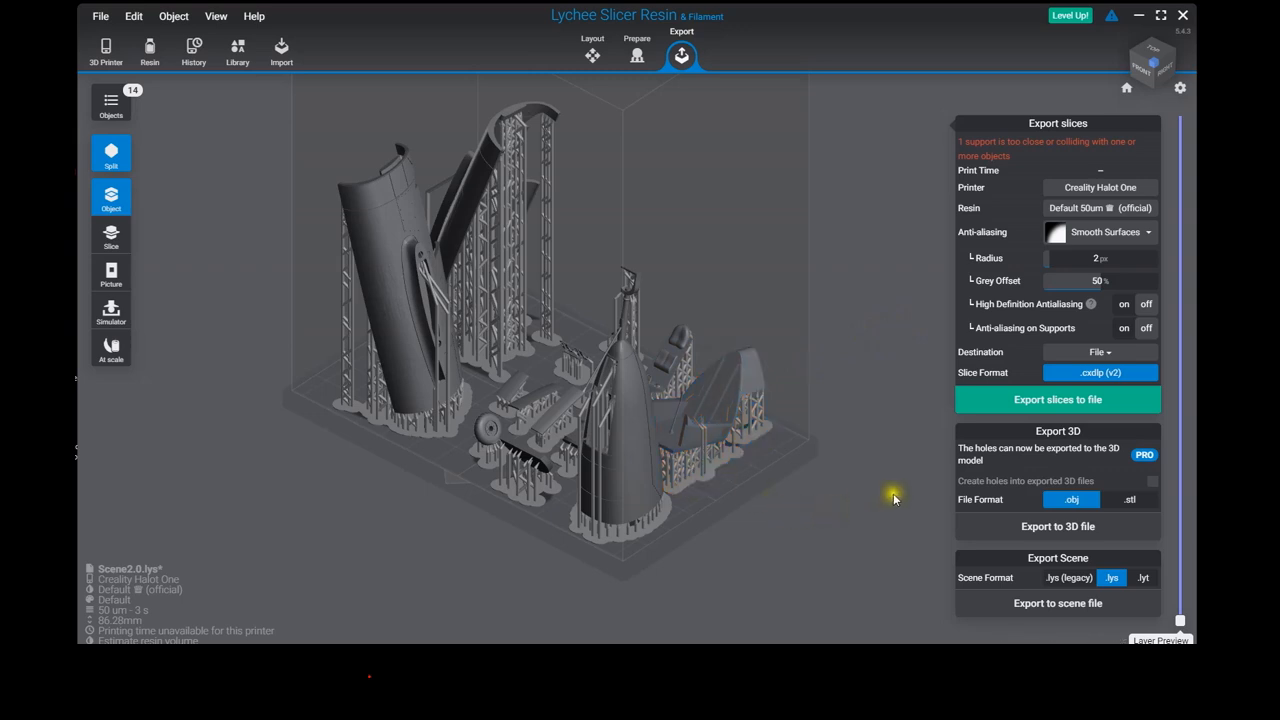
Export the plate's slices to a file in .cxdlp (v2) format.
click(1088, 408)
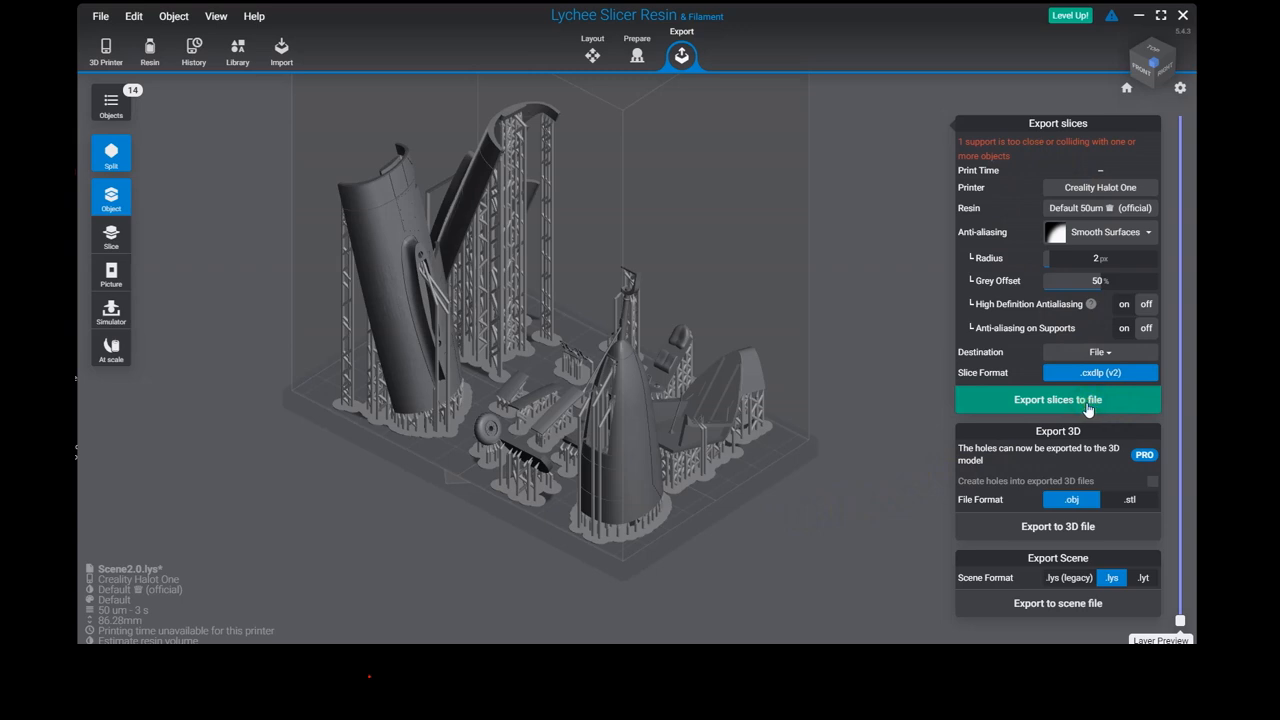